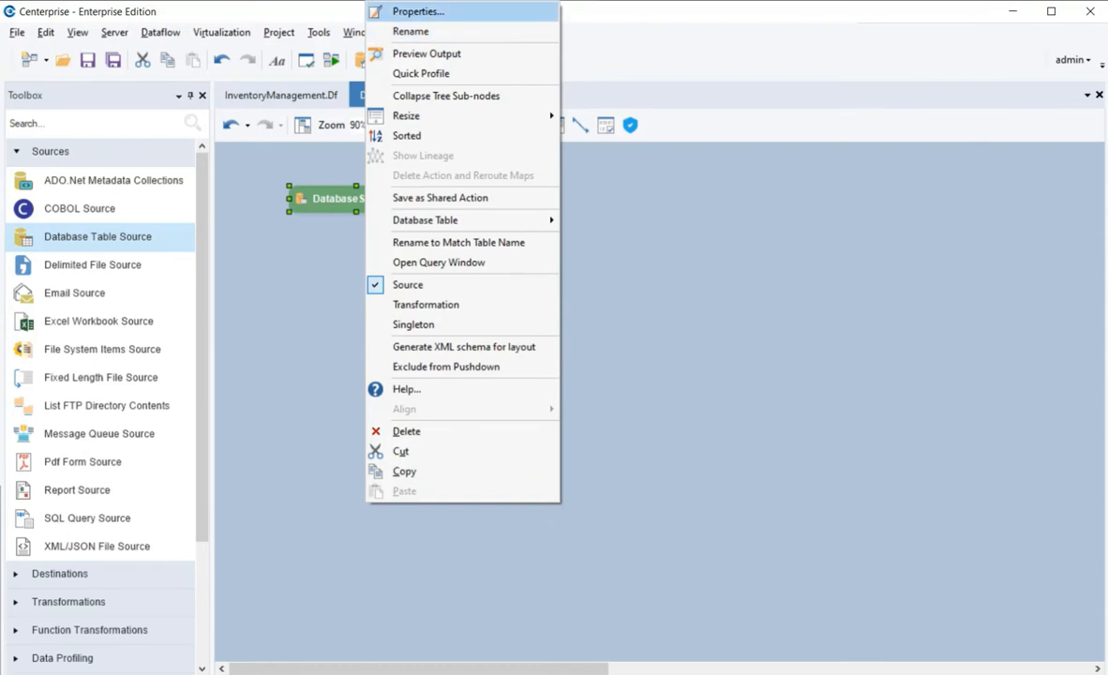
Open the database source's properties and choose SAP HANA as its data provider
left_click_drag(613, 100, 600, 151)
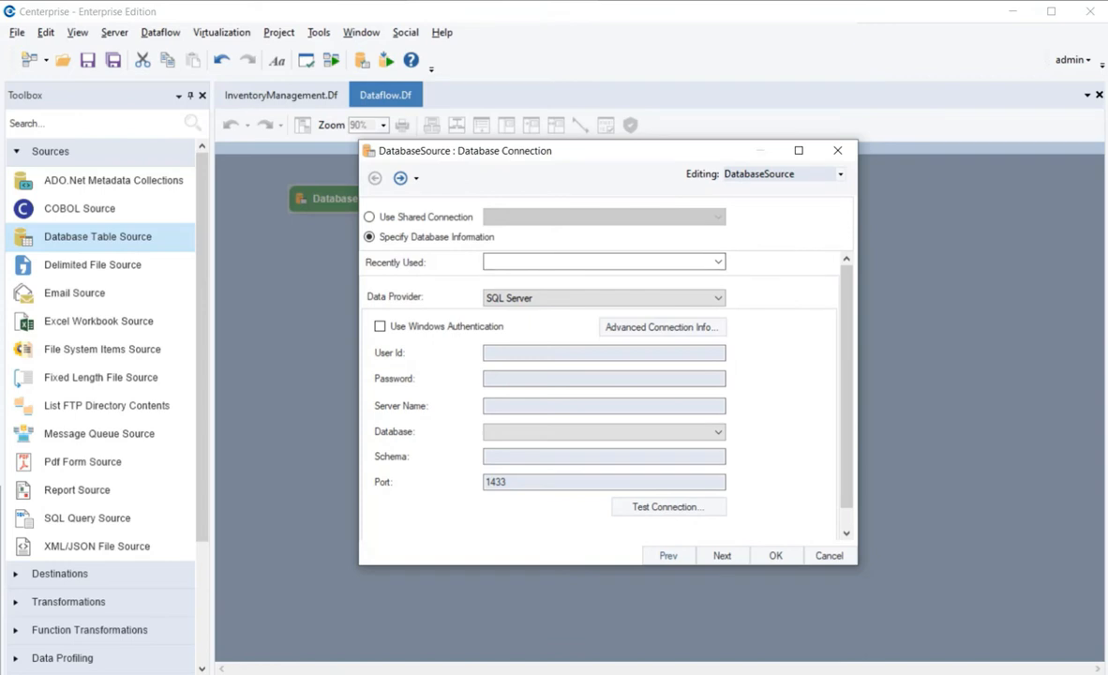
left_click(718, 299)
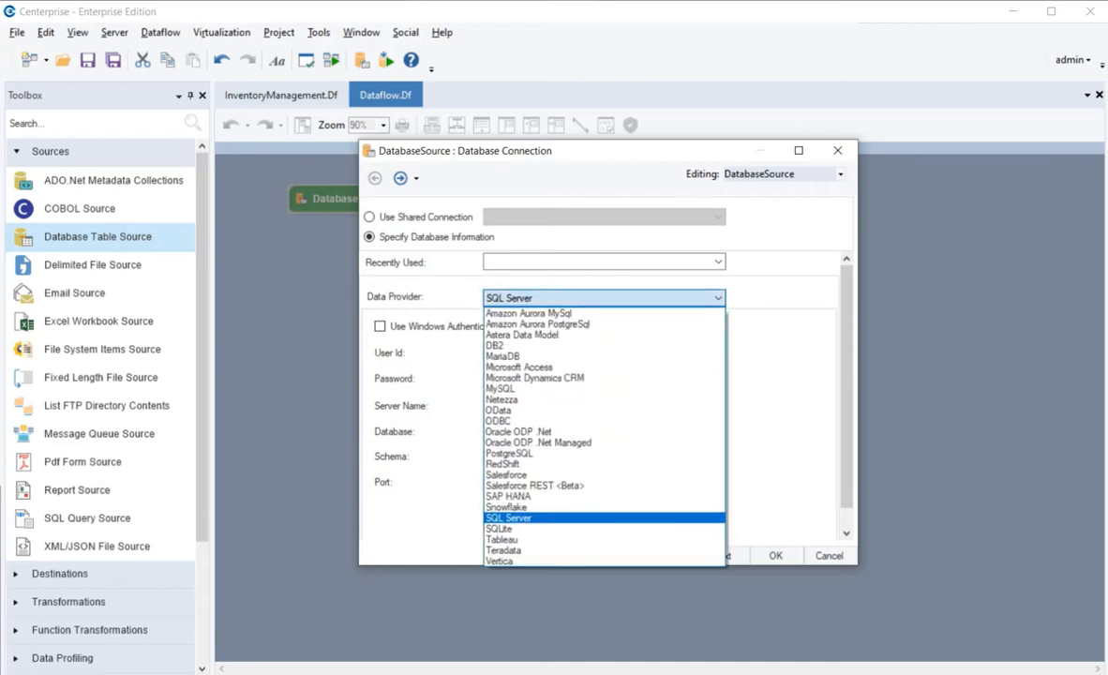
left_click(562, 496)
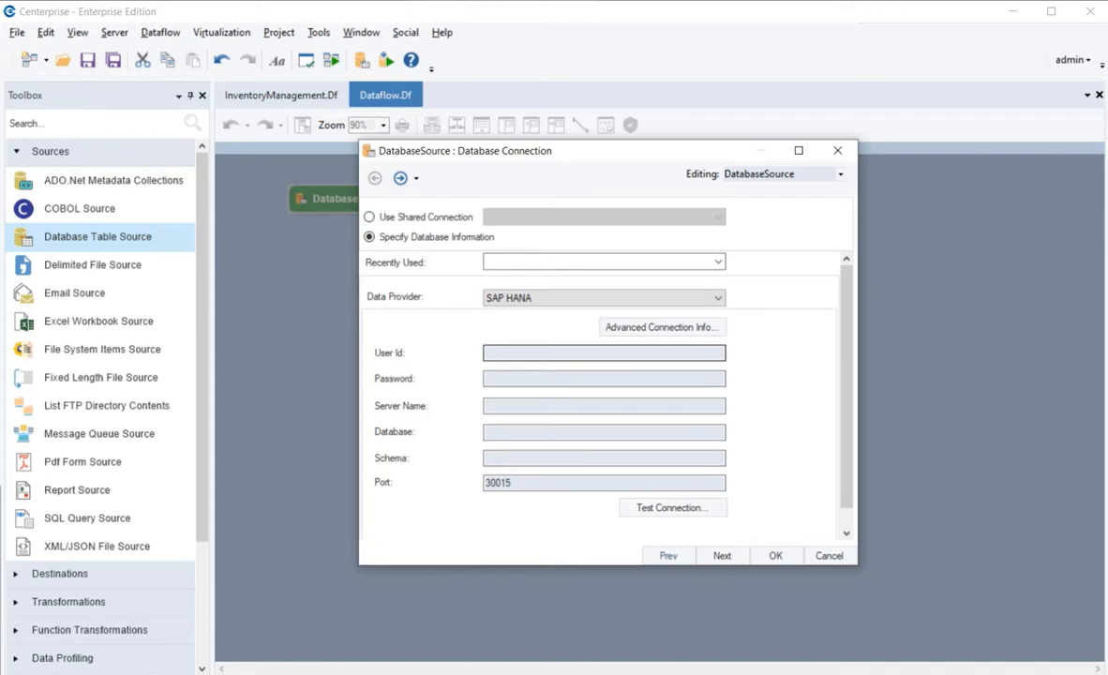
Enter user ID TESTDB, the account password, server astsap101, database AST, schema TESTDB and port 30213 for the source, and test the connection
left_click(603, 353)
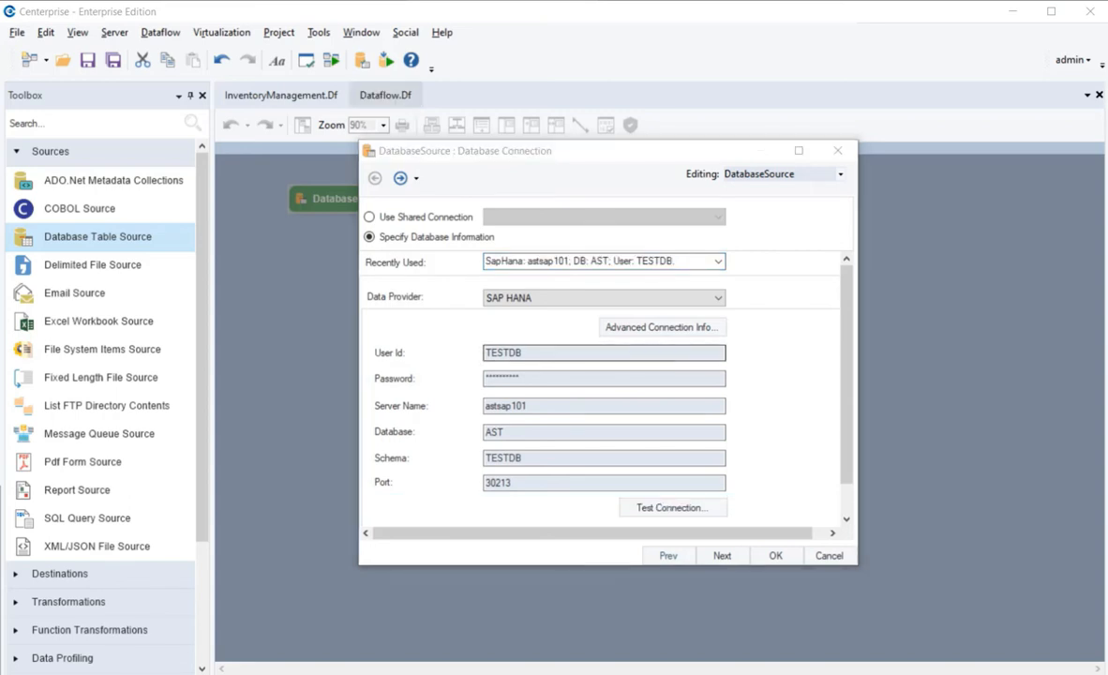
left_click(572, 354)
left_click(572, 379)
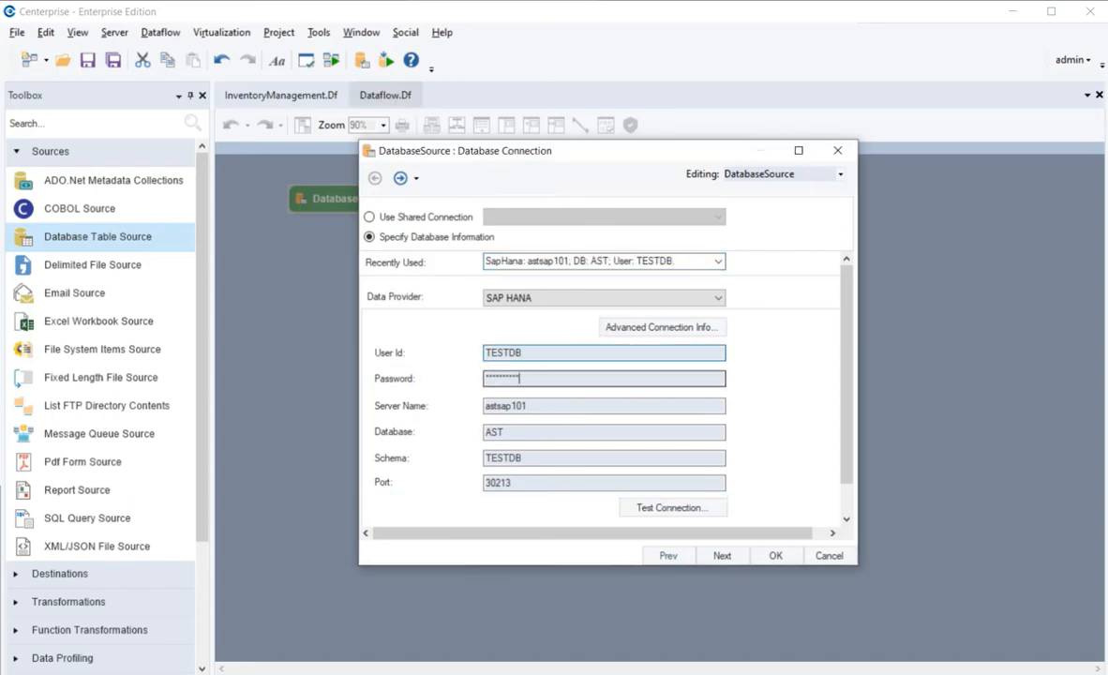
left_click(572, 406)
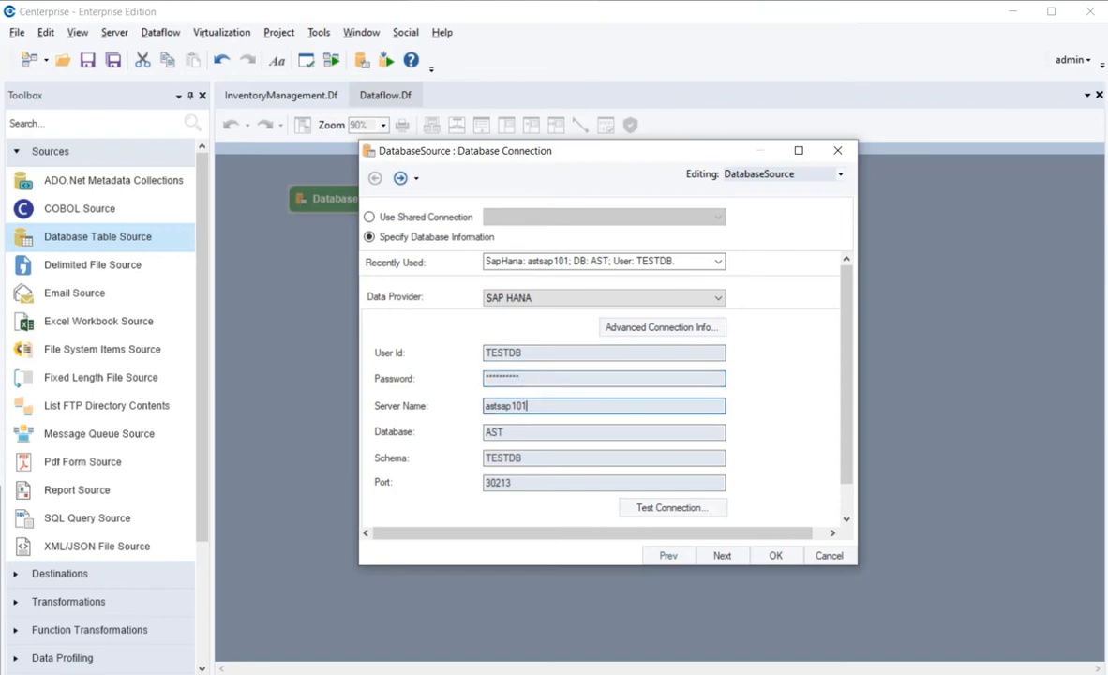
left_click(572, 432)
left_click(571, 458)
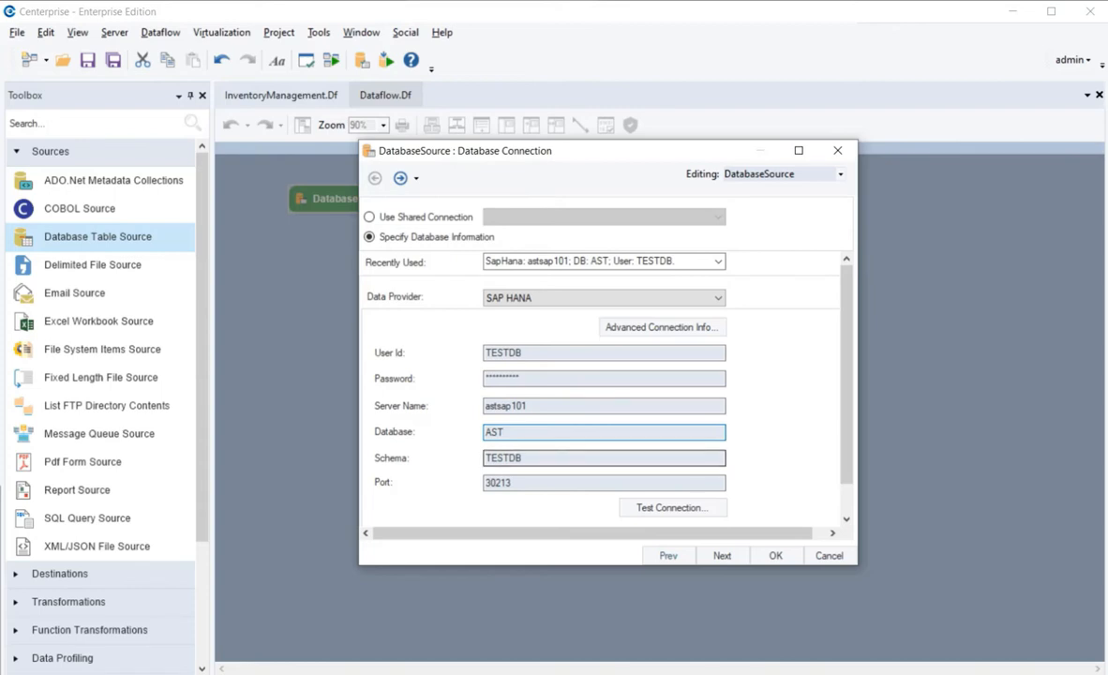
left_click(572, 483)
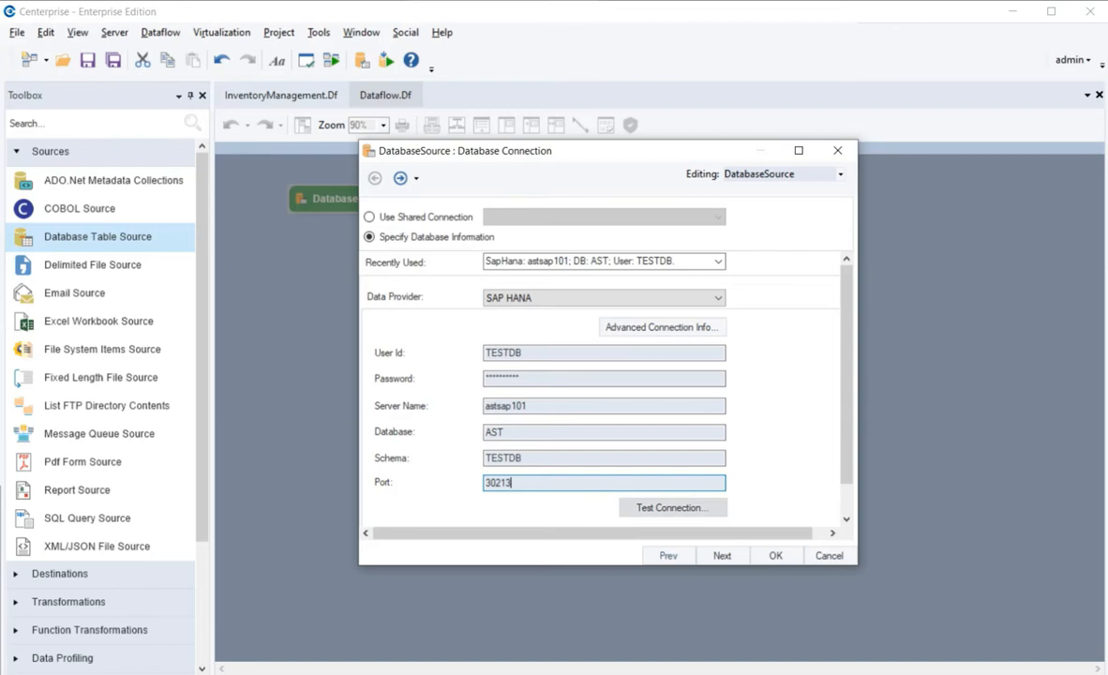
left_click(672, 507)
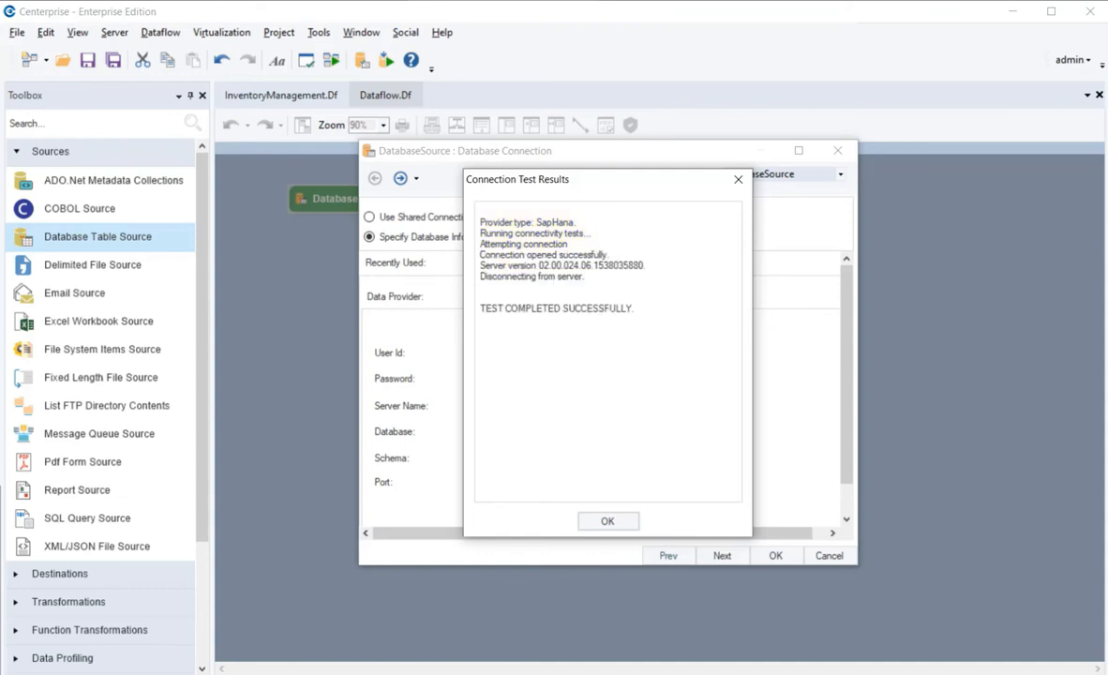
key("Return")
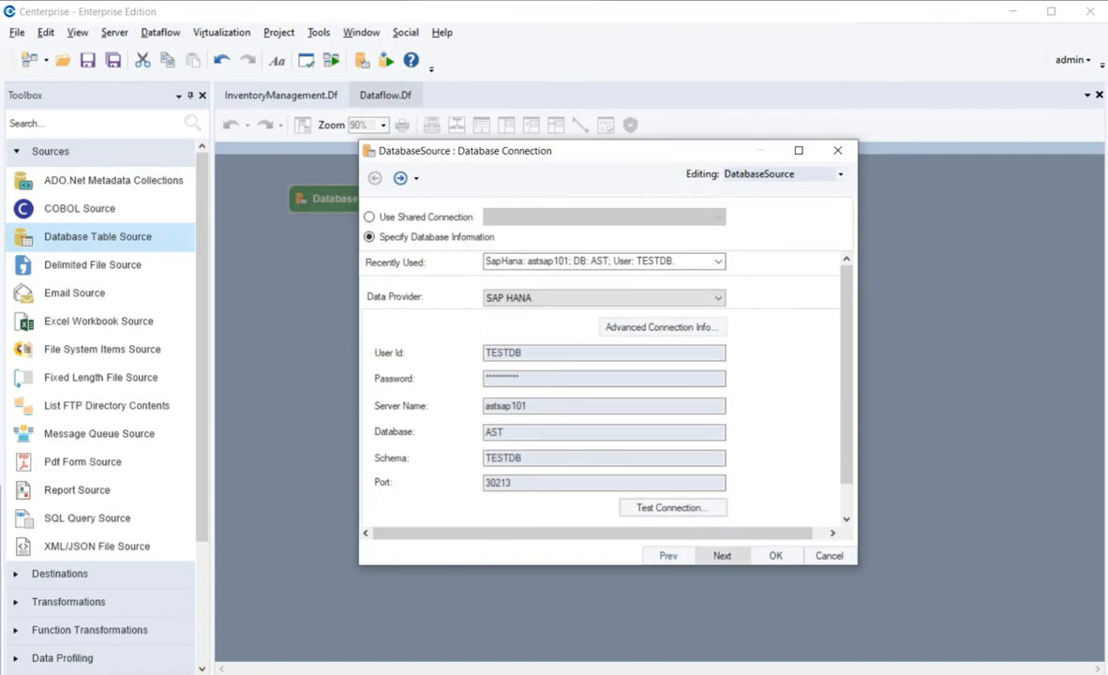
Pick TESTDB.Inventory as the table the database source reads
left_click(722, 555)
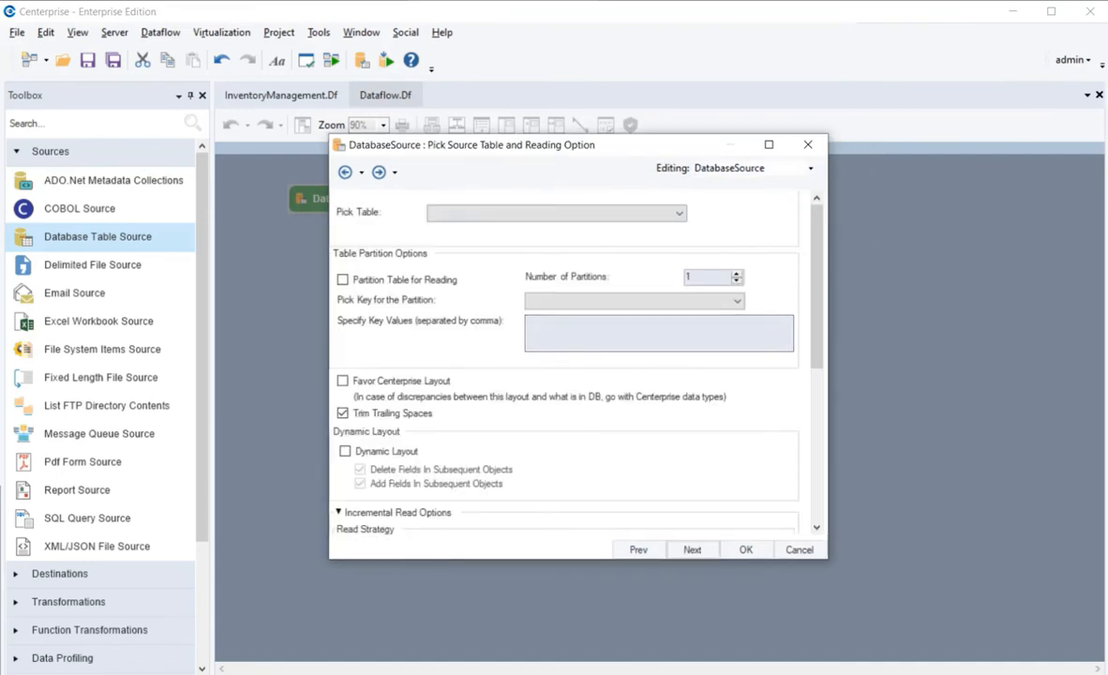
left_click_drag(827, 559, 848, 623)
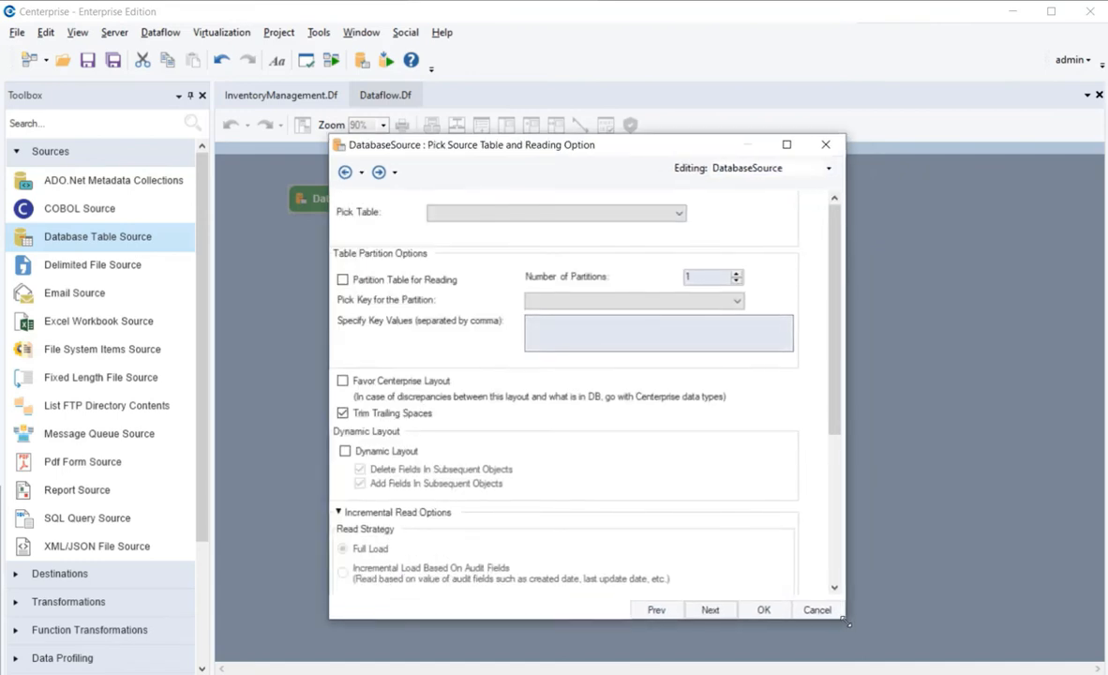
left_click_drag(675, 145, 683, 87)
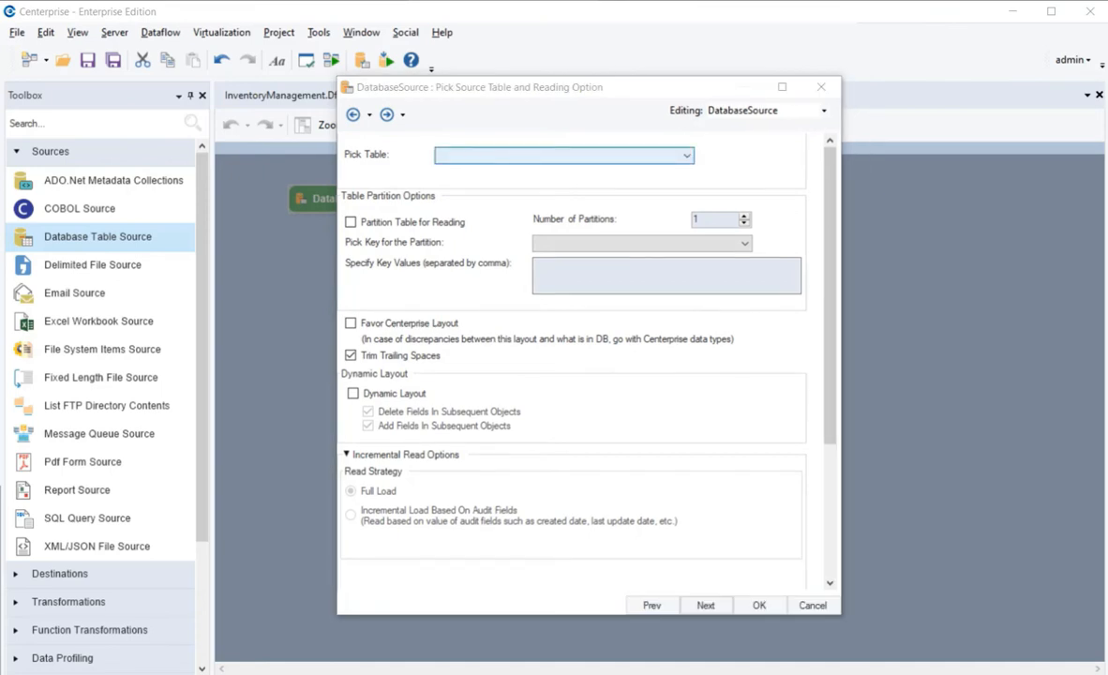
left_click(564, 154)
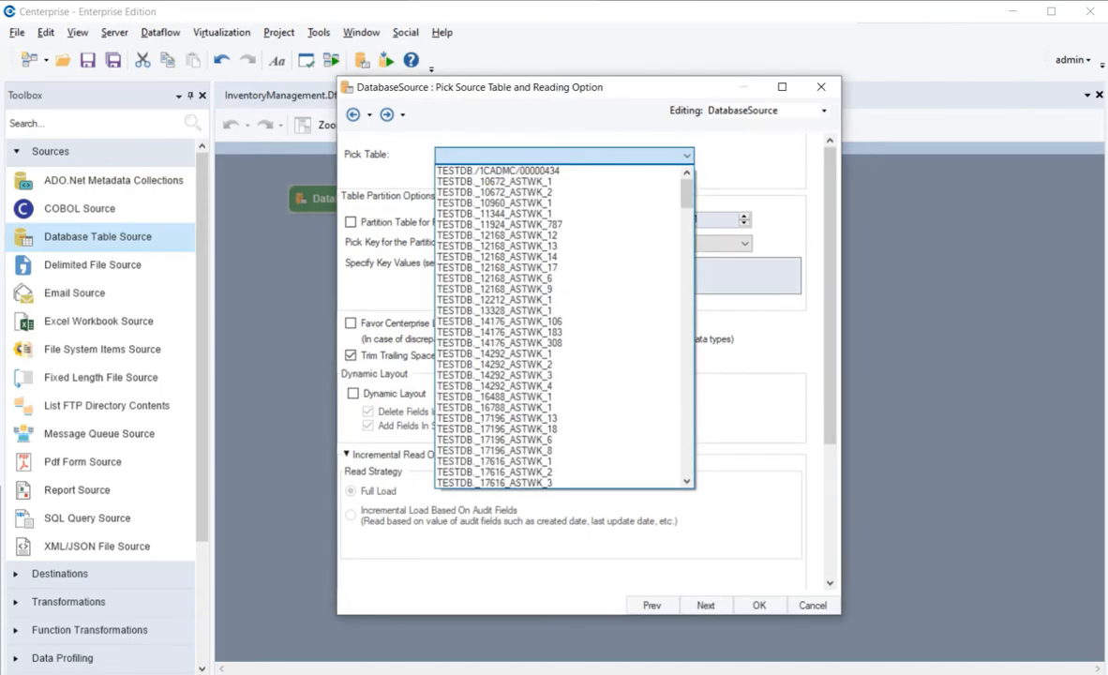
scroll(562, 245, "down", 2)
left_click(562, 246)
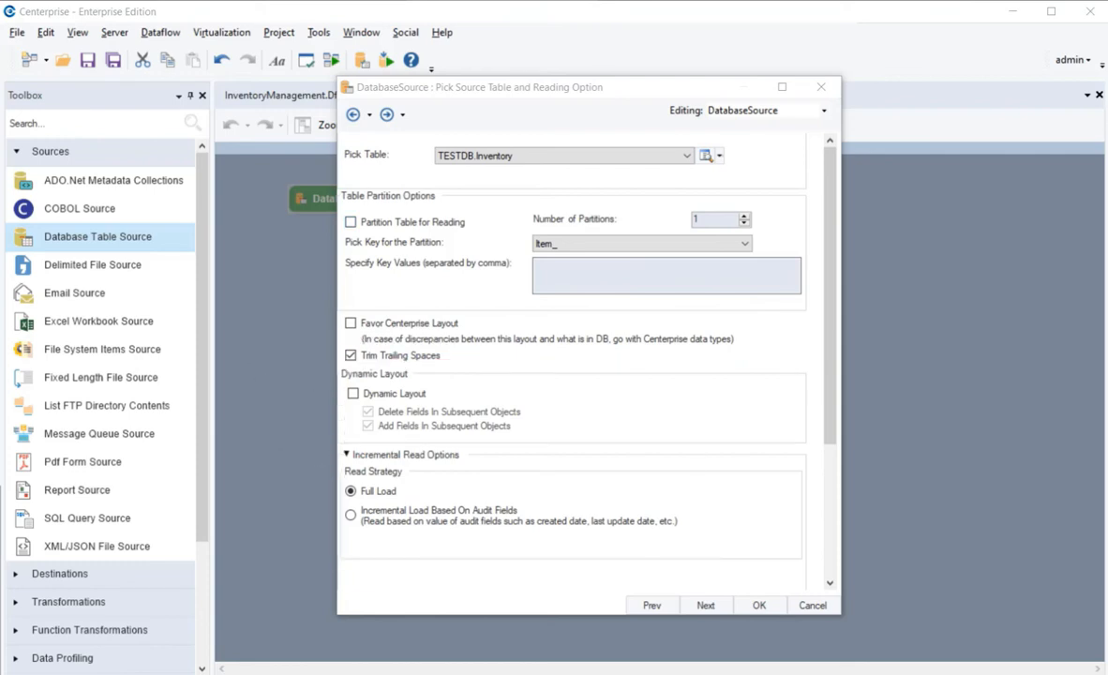
Go through the Inventory source's layout and config parameters with their default settings and finish its configuration
left_click(705, 605)
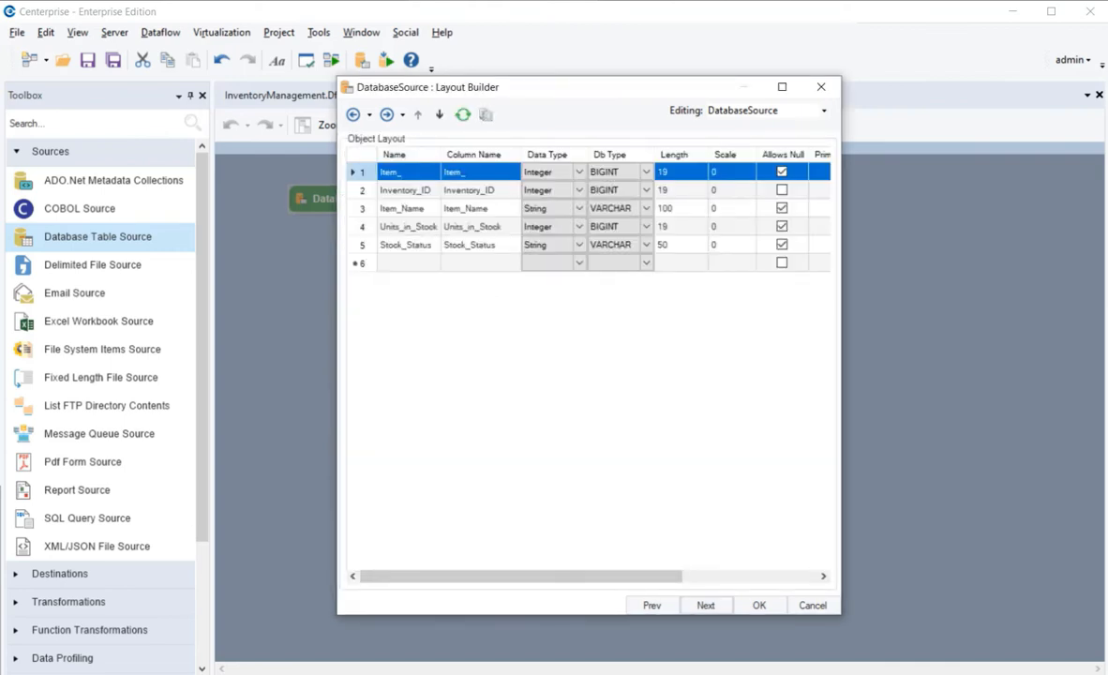
left_click(705, 604)
left_click(705, 604)
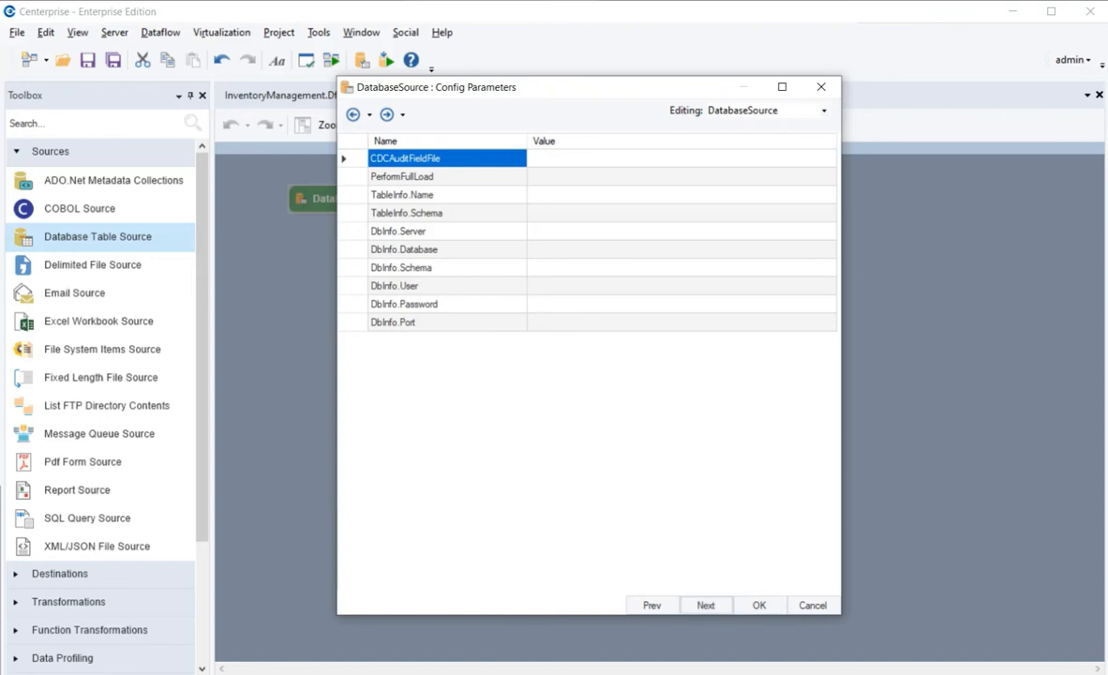
left_click(759, 605)
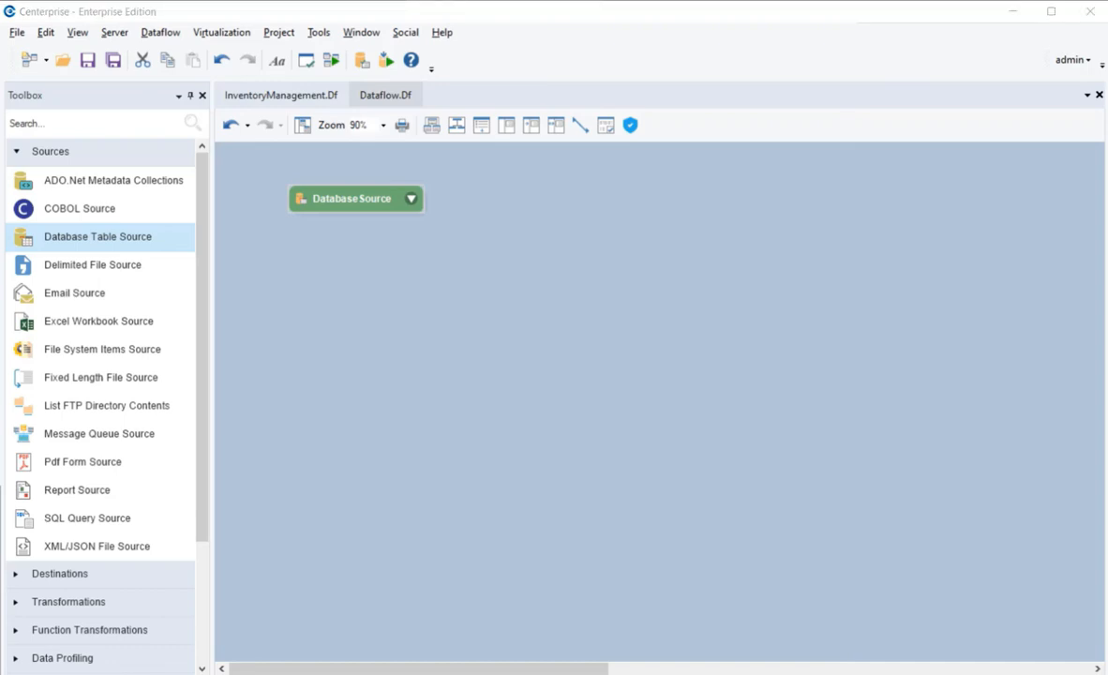
left_click(354, 198)
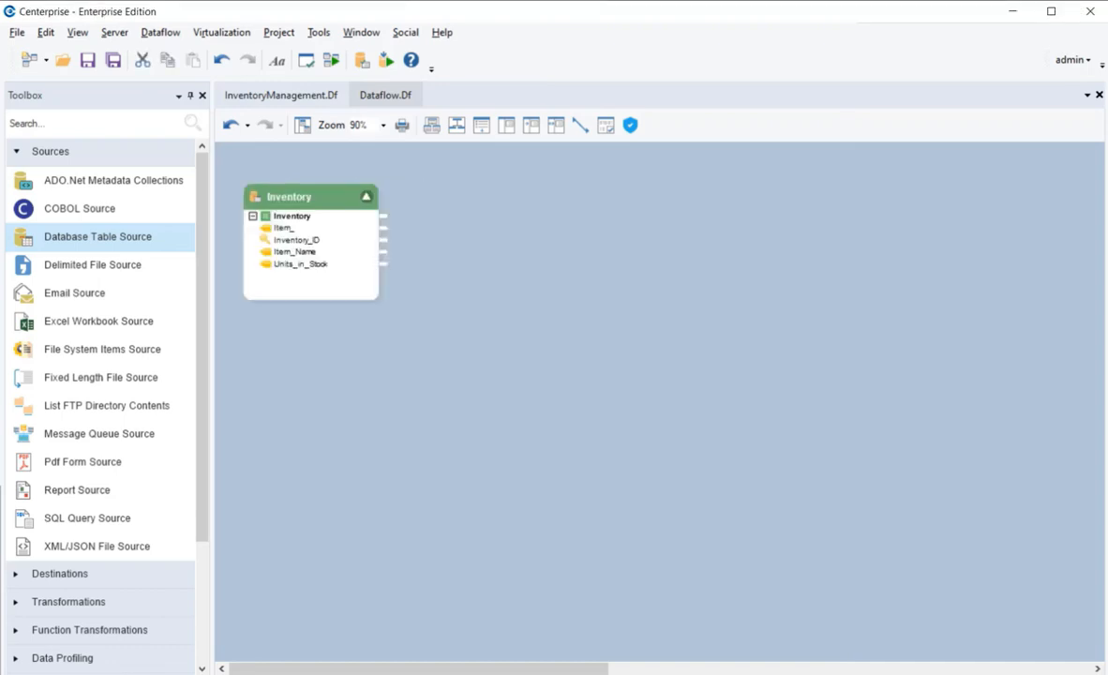
Add an Excel Workbook Source for Retail_Dataset_New below the Inventory source in the dataflow
left_click(92, 209)
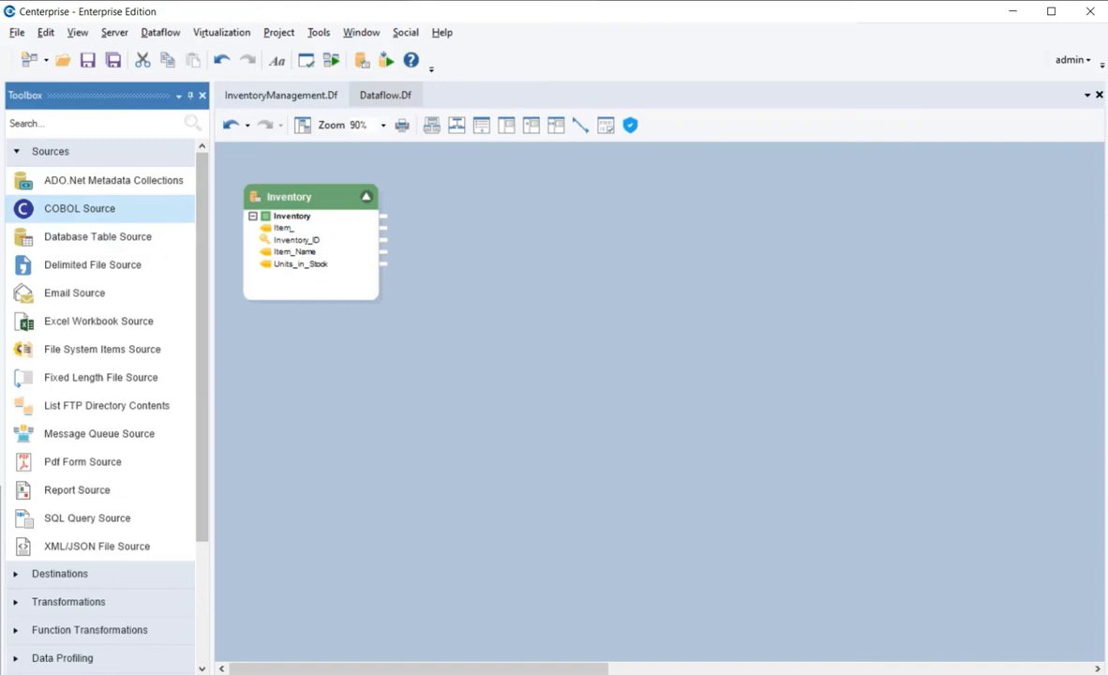
left_click(92, 266)
left_click(92, 294)
left_click(98, 321)
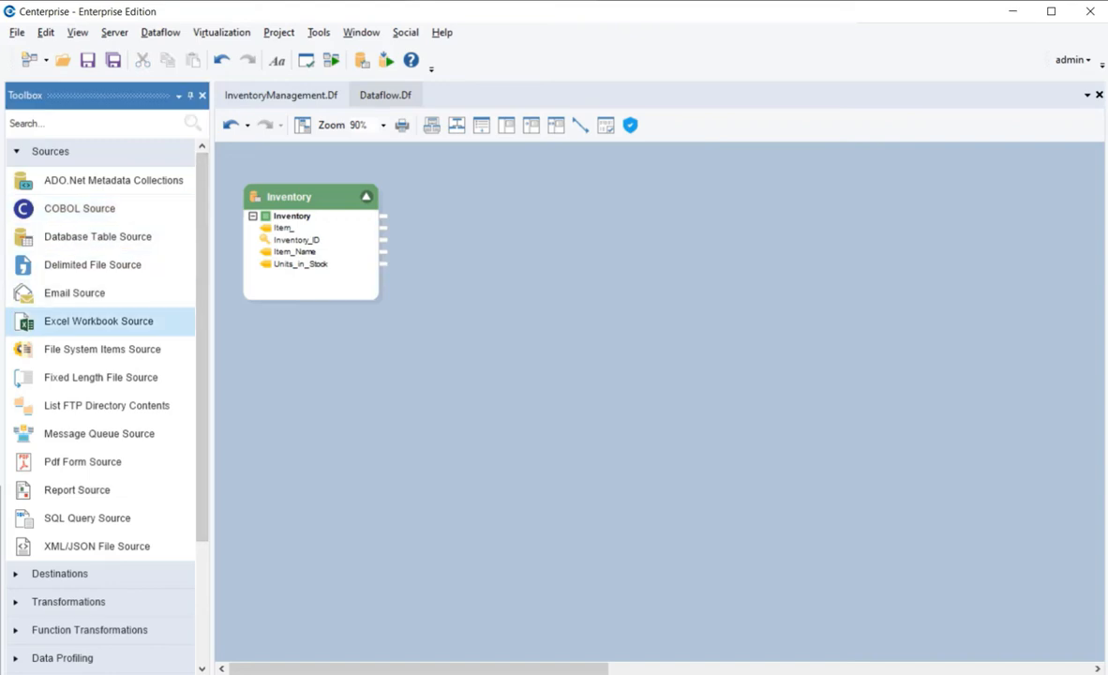
left_click_drag(98, 322, 300, 355)
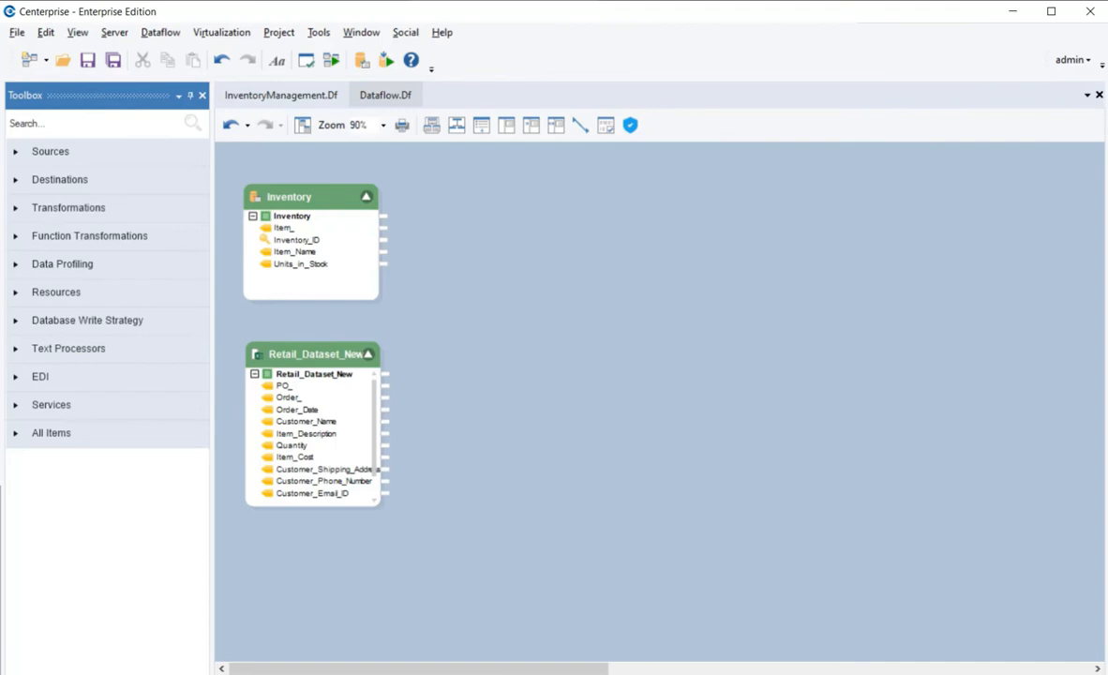
Add an Aggregate transformation to the dataflow for the Retail_Dataset_New source
left_click(68, 207)
left_click(67, 236)
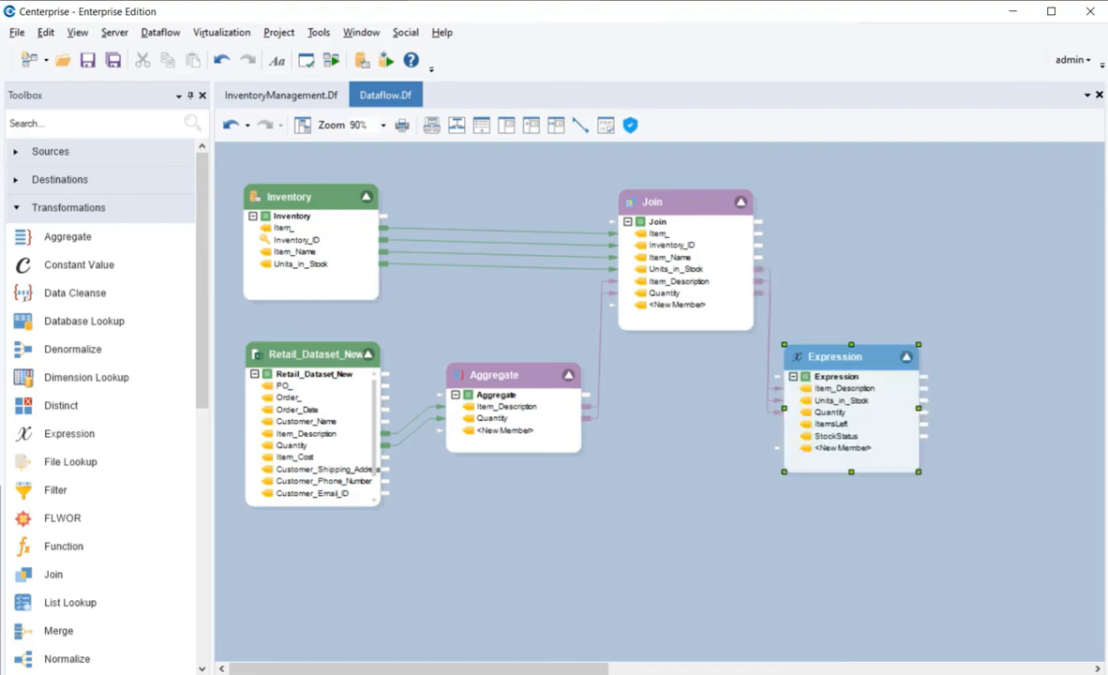
Review the ItemsLeft and StockStatus expressions in the Expression transformation's layout
double_click(834, 357)
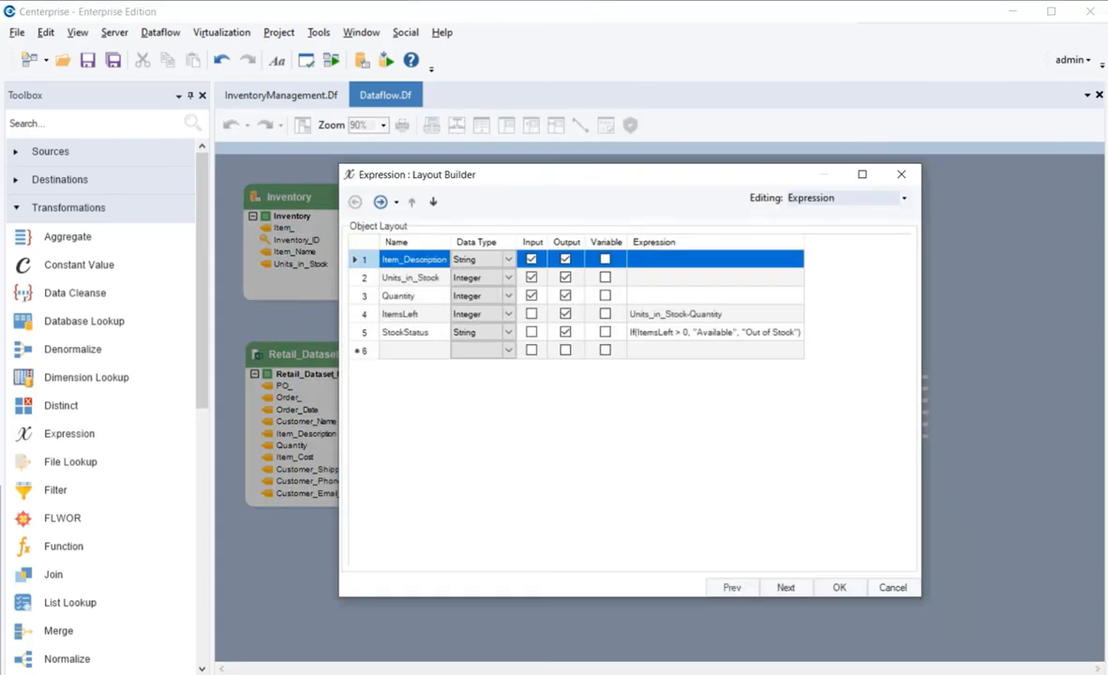
left_click(364, 314)
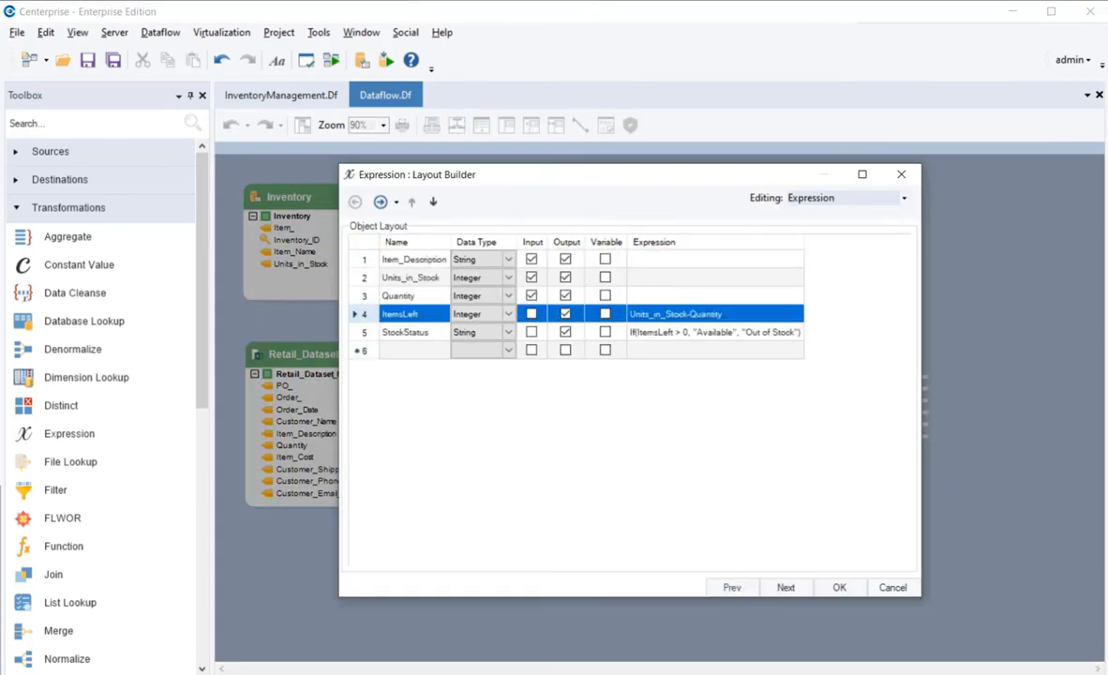
left_click(364, 332)
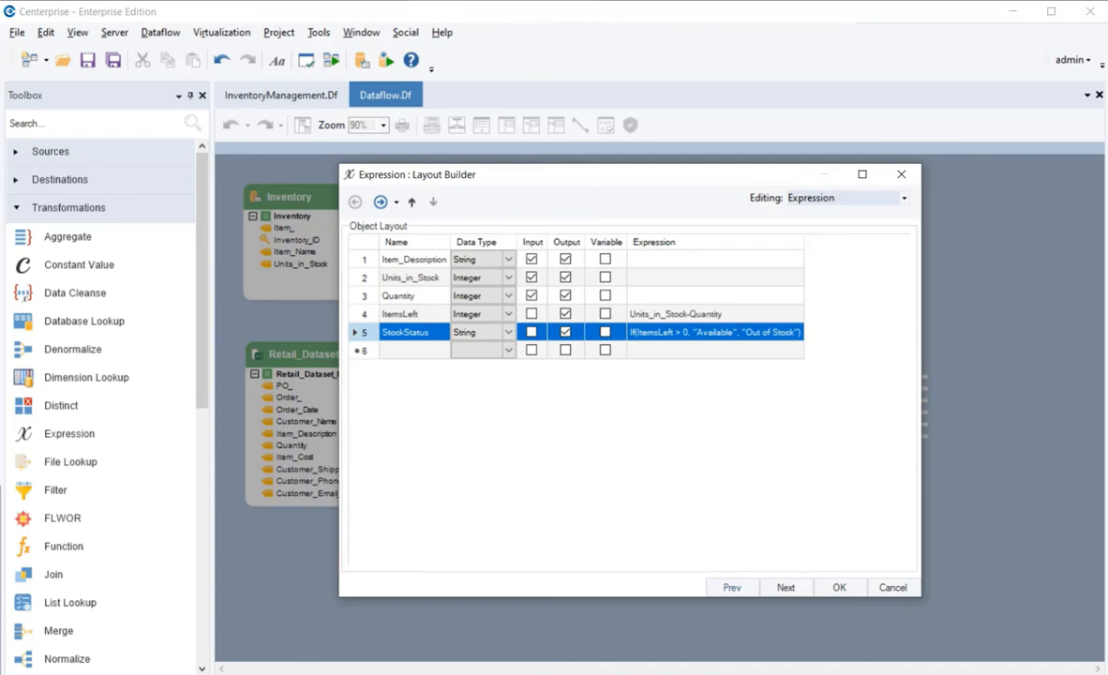
left_click(839, 587)
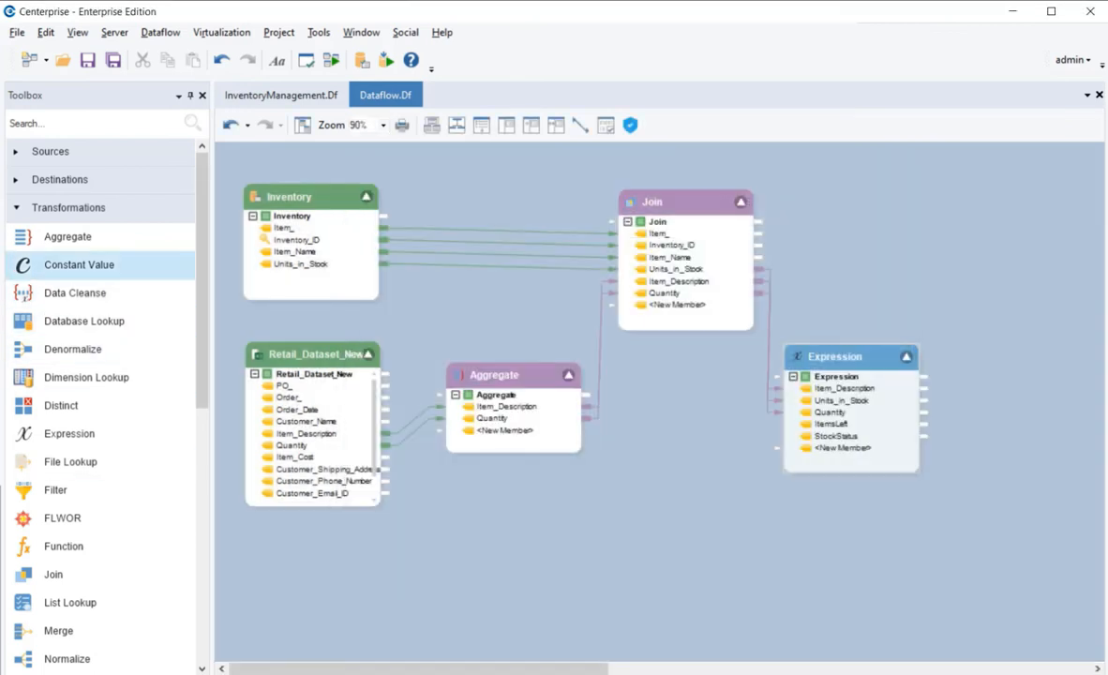
Add a Database Table Destination to the dataflow, above and beyond the Expression transformation
left_click(66, 208)
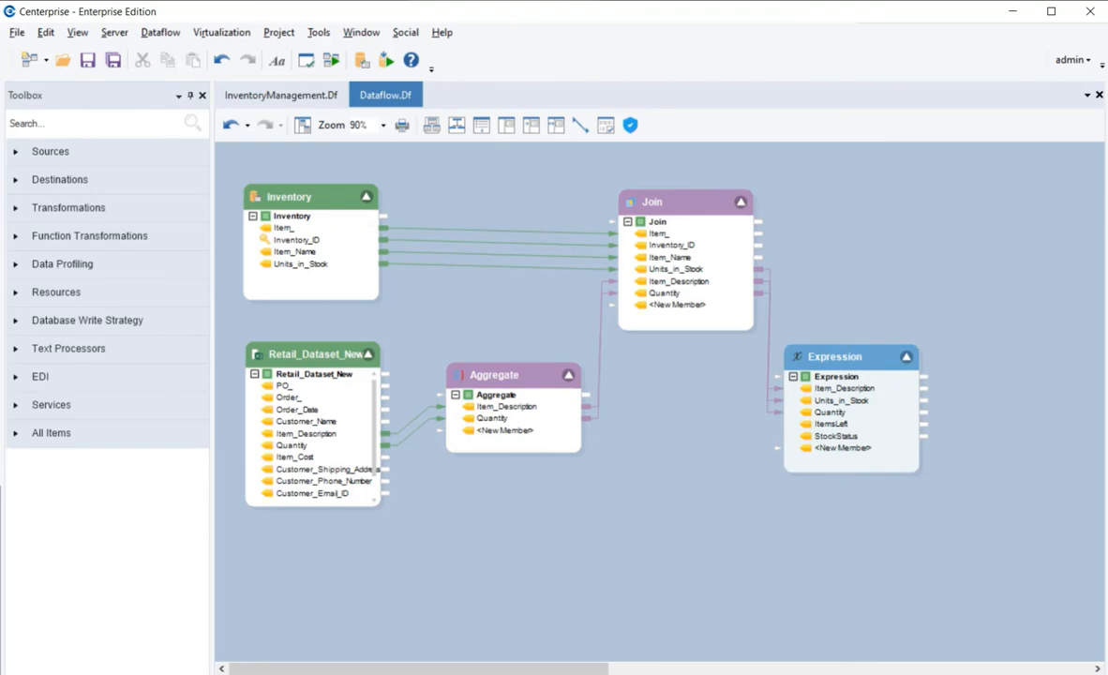
left_click(60, 180)
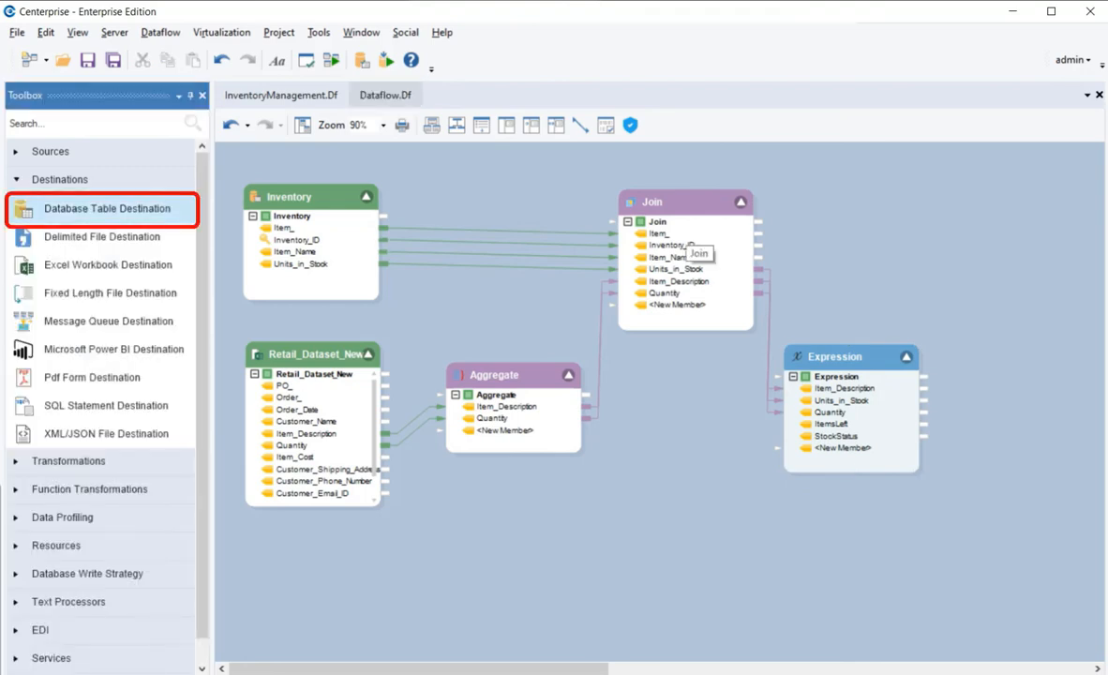
left_click_drag(107, 209, 1016, 200)
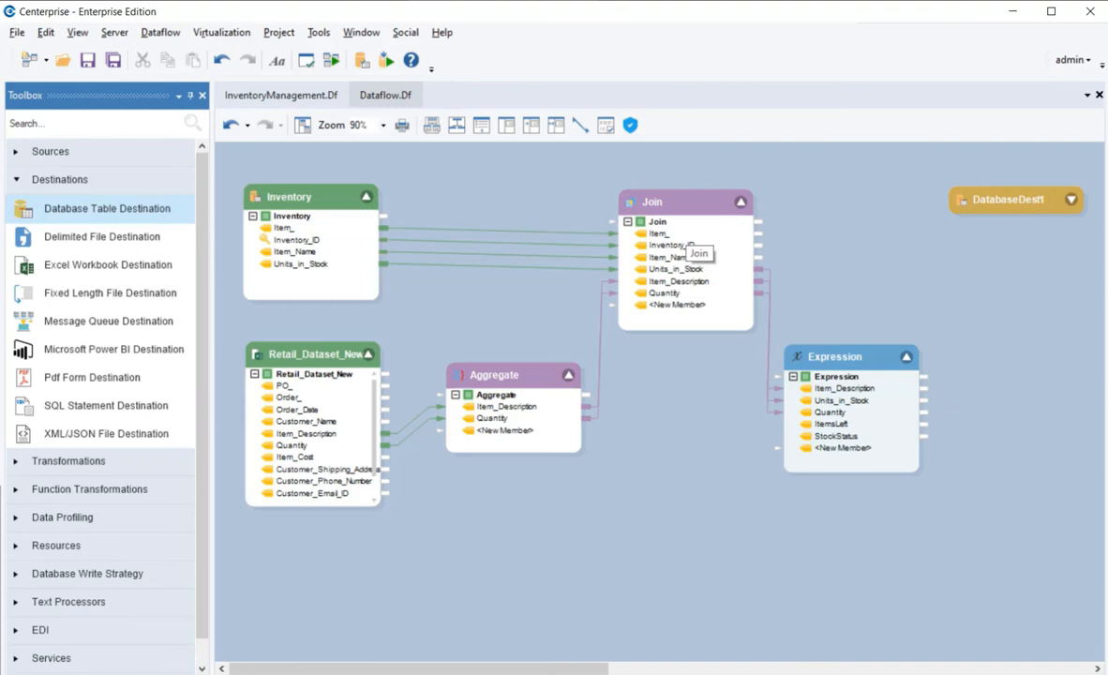
Open the database destination's connection settings and choose SAP HANA as its data provider
double_click(1009, 200)
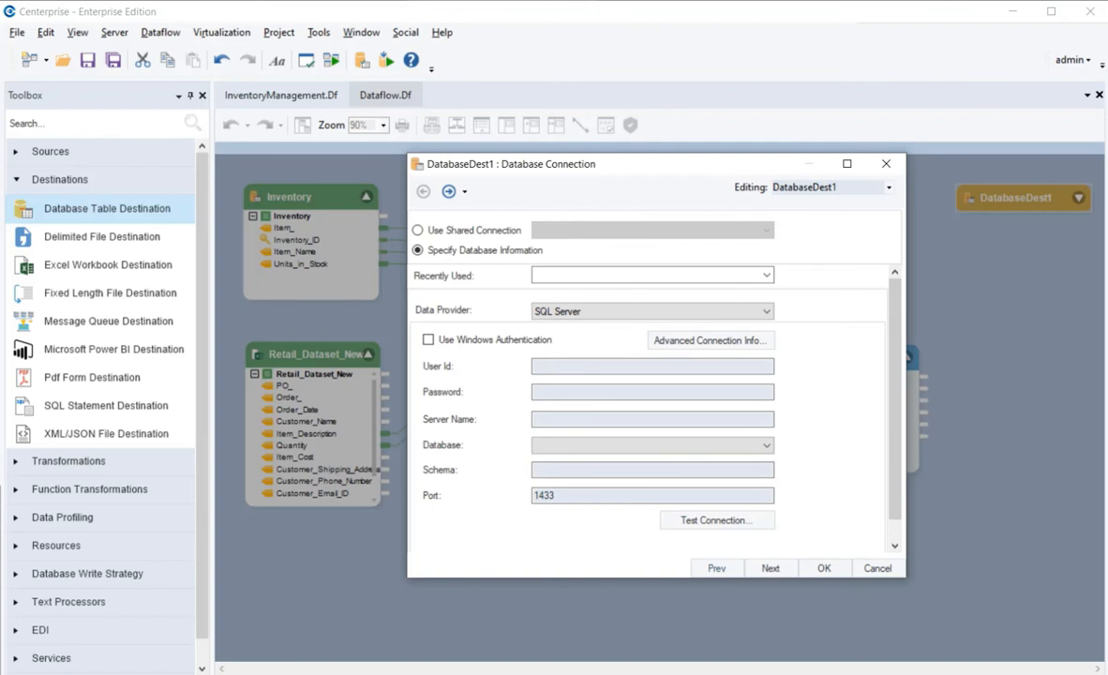
left_click(653, 311)
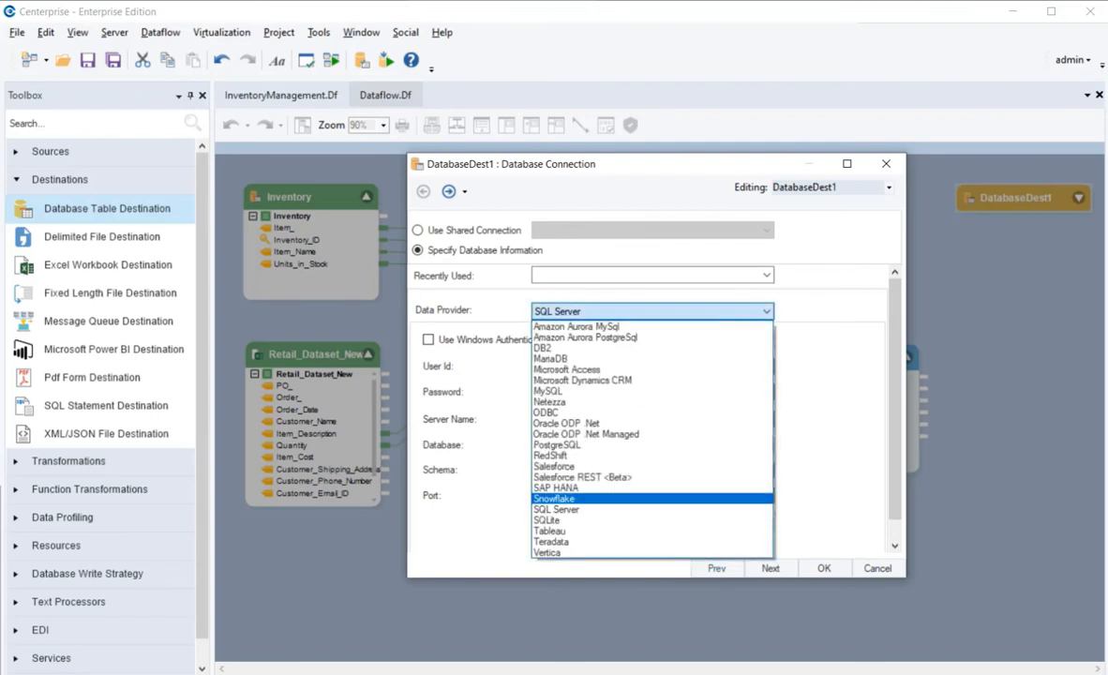
left_click(600, 488)
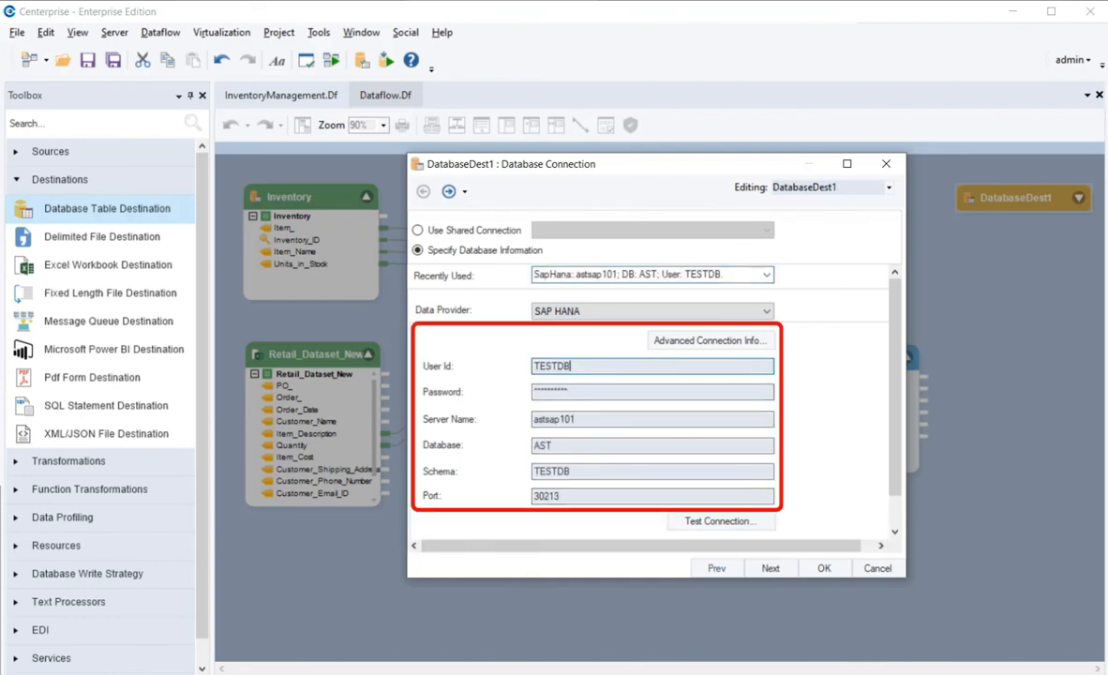
Check the SAP HANA connection's password, server name, database, schema and port fields, and test the connection
left_click(609, 391)
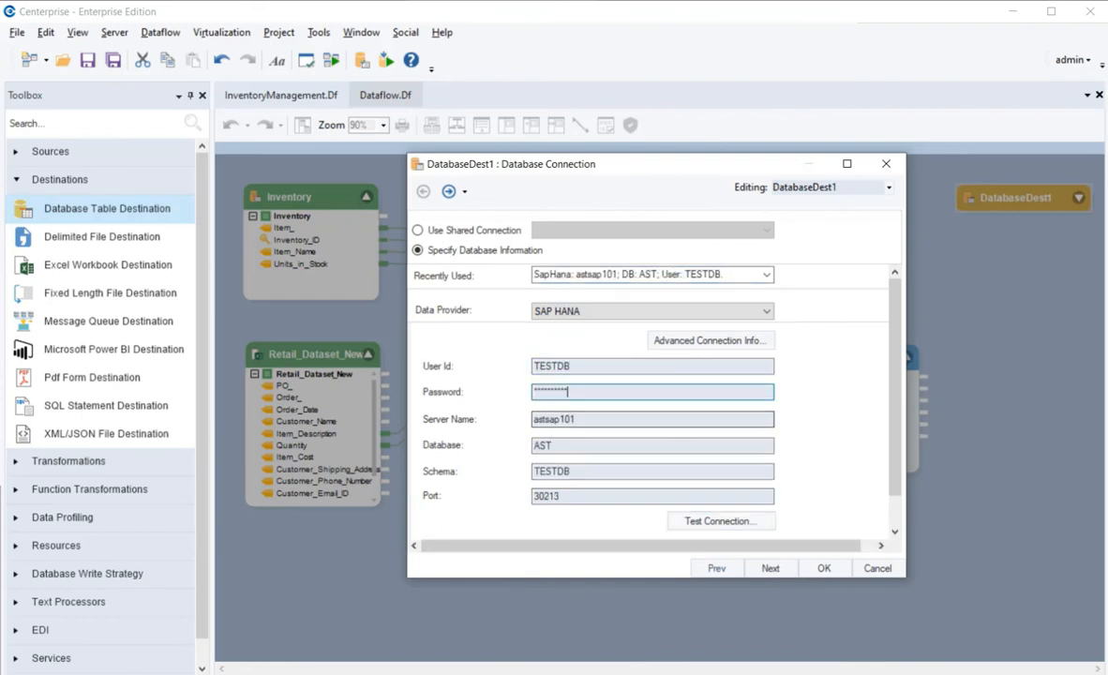
left_click(610, 419)
left_click(609, 445)
left_click(609, 472)
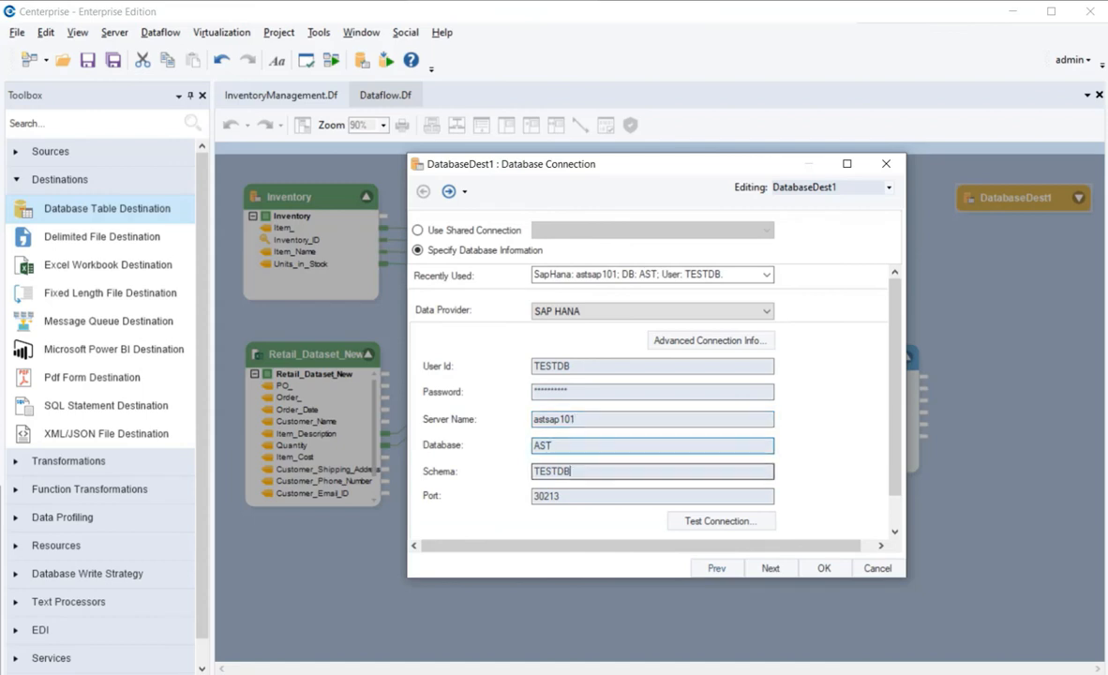
left_click(609, 496)
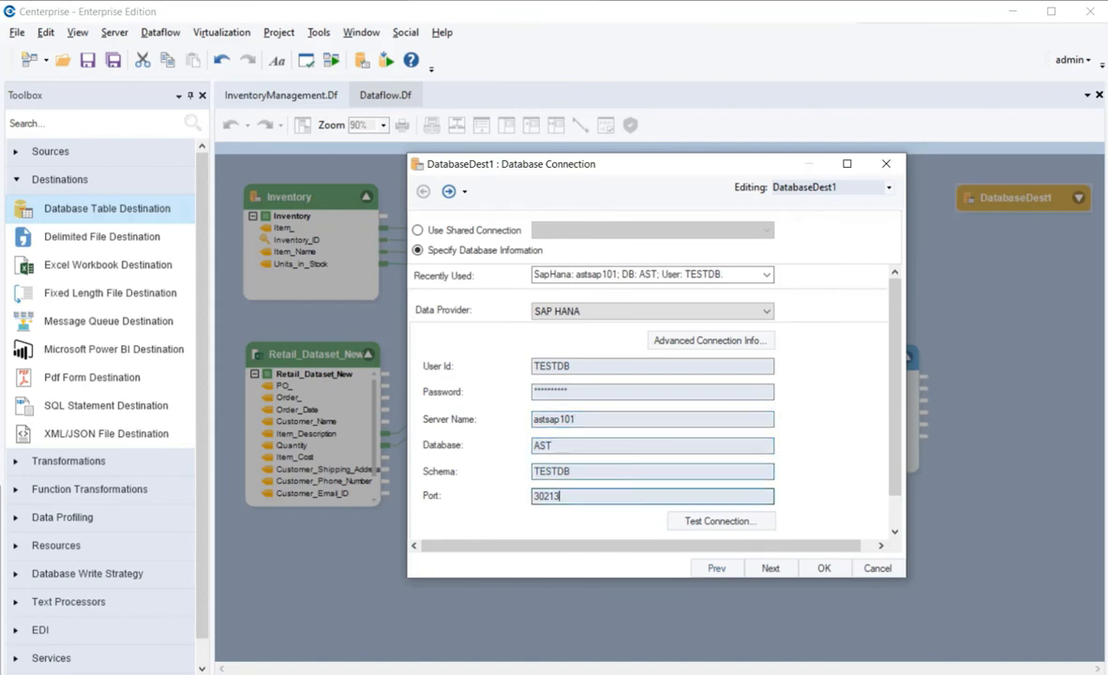
left_click(721, 521)
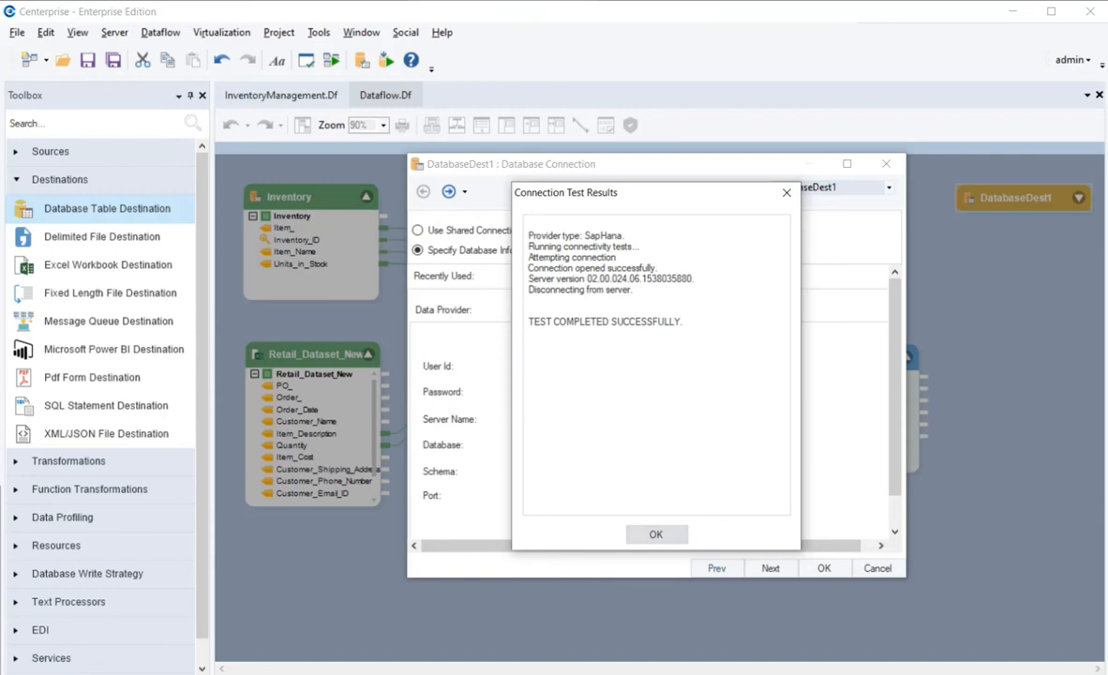
left_click(656, 533)
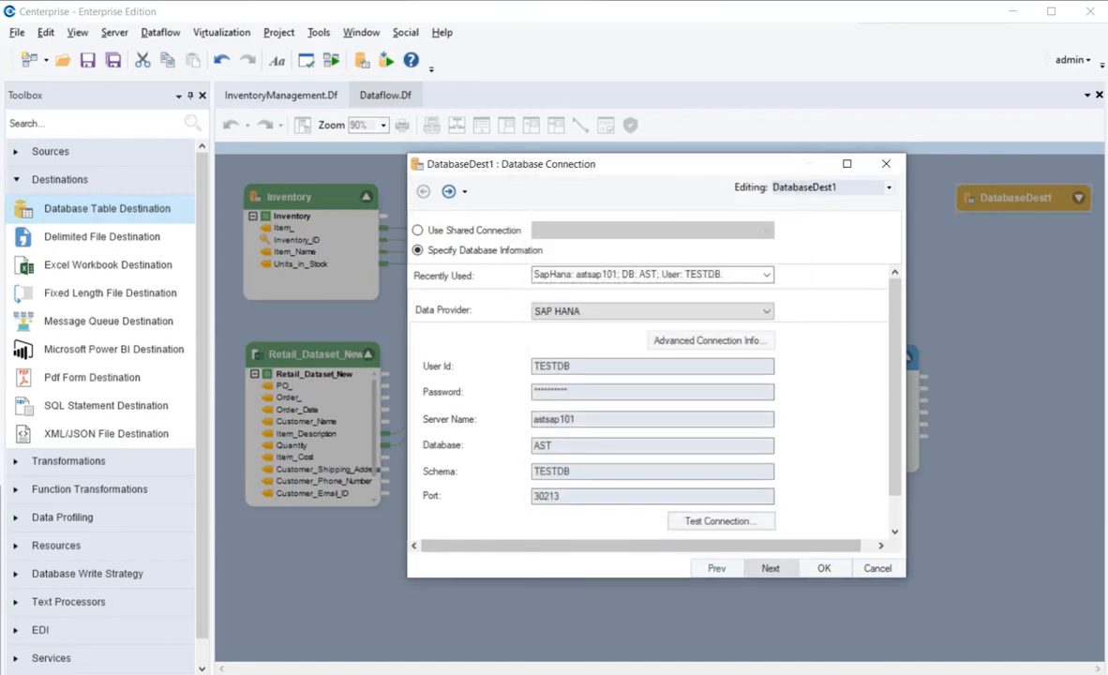
Set the database destination to create or replace a table named UpdatedInventory, using the Column Stored Table type
left_click(770, 568)
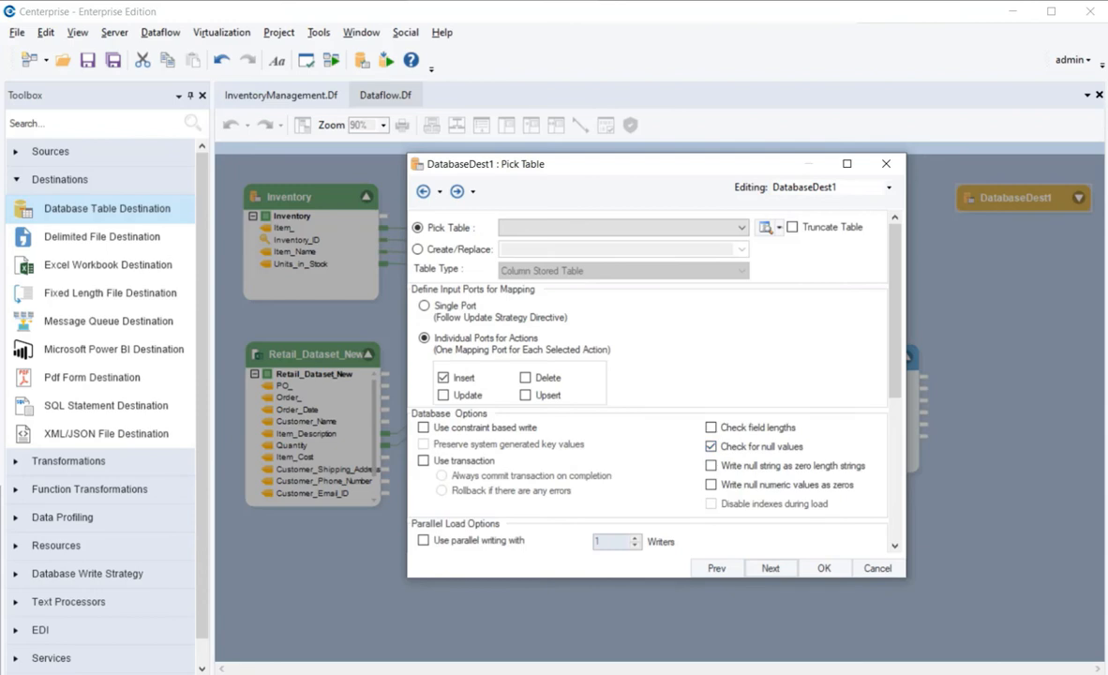
left_click(418, 250)
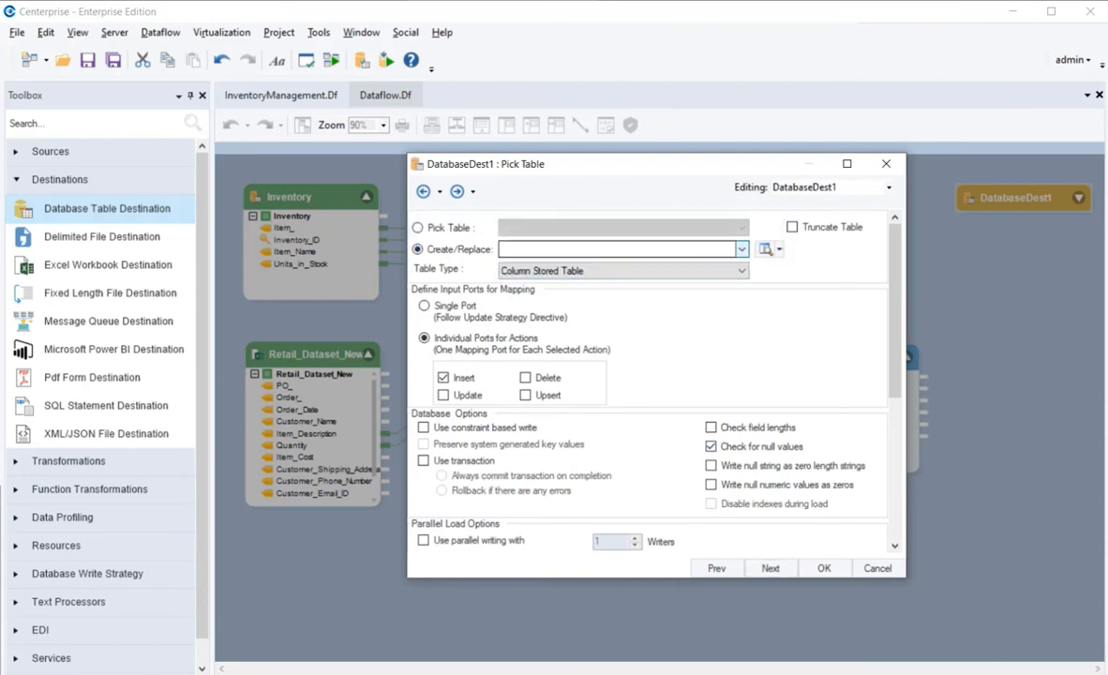
type("UpdatedInventory")
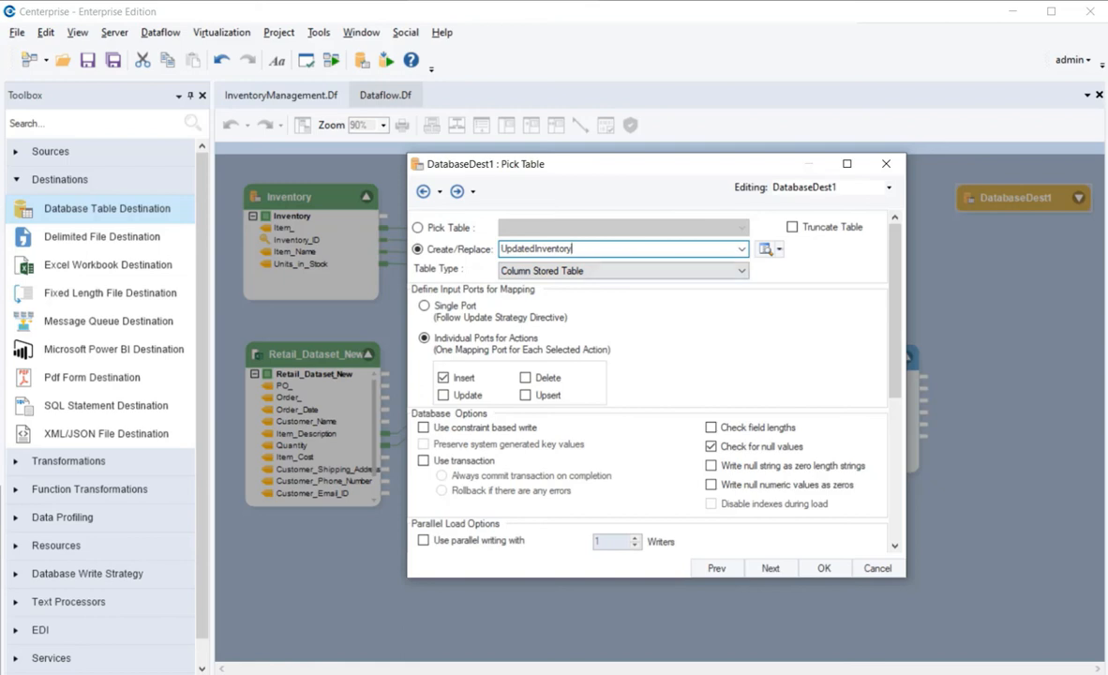
left_click(741, 270)
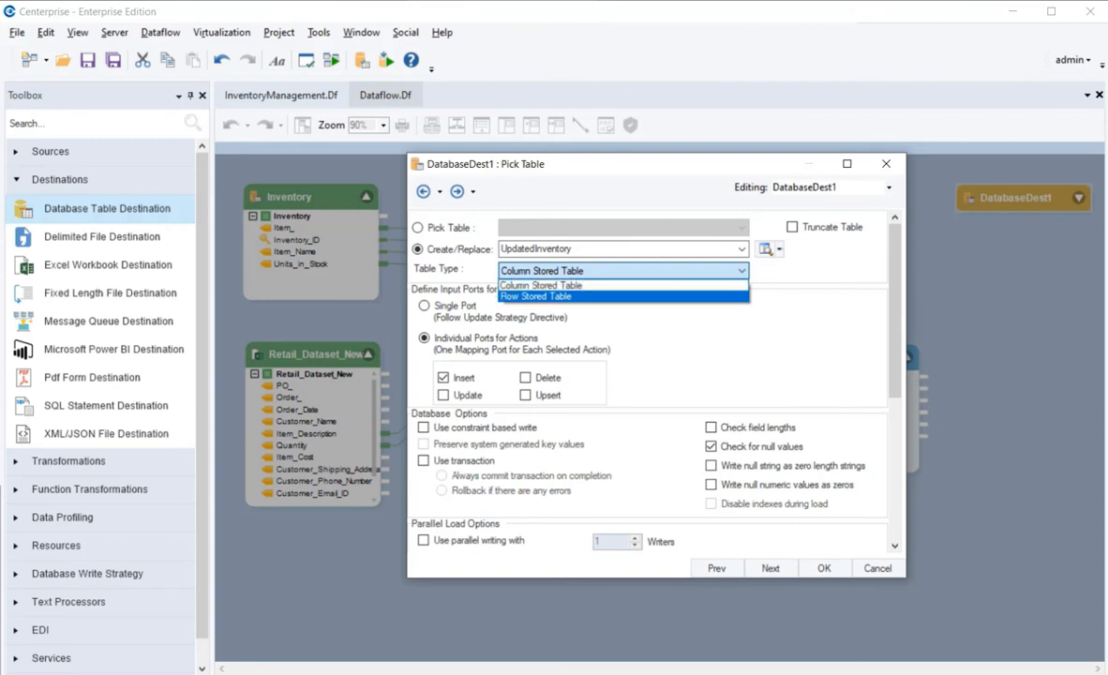
left_click(562, 285)
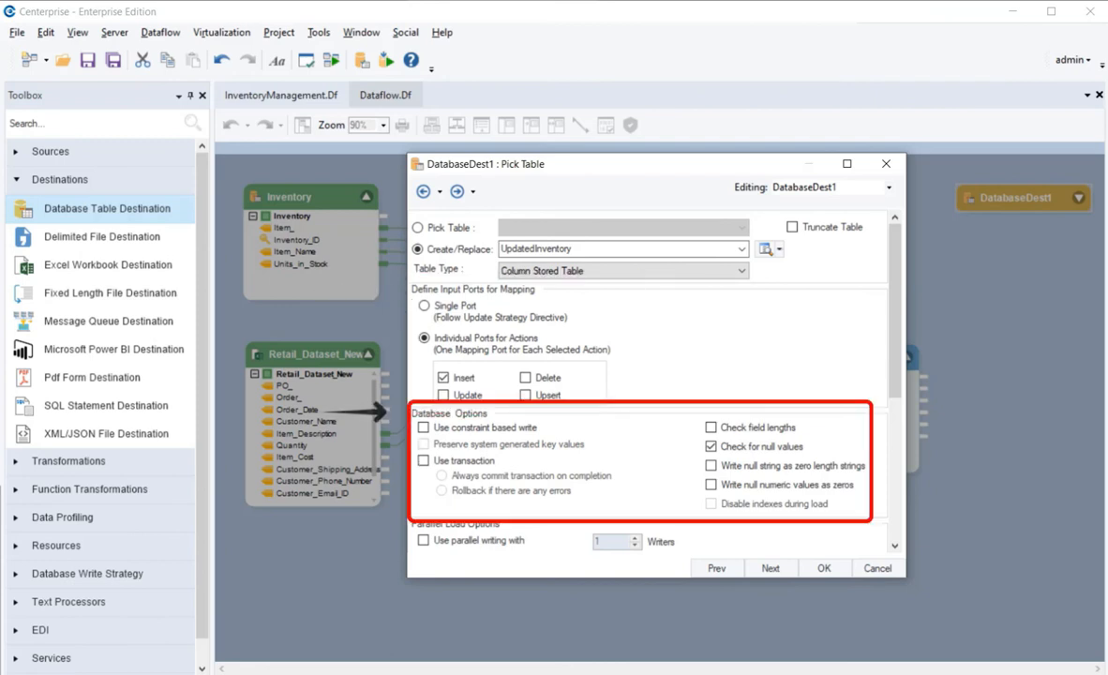
left_click_drag(894, 309, 894, 405)
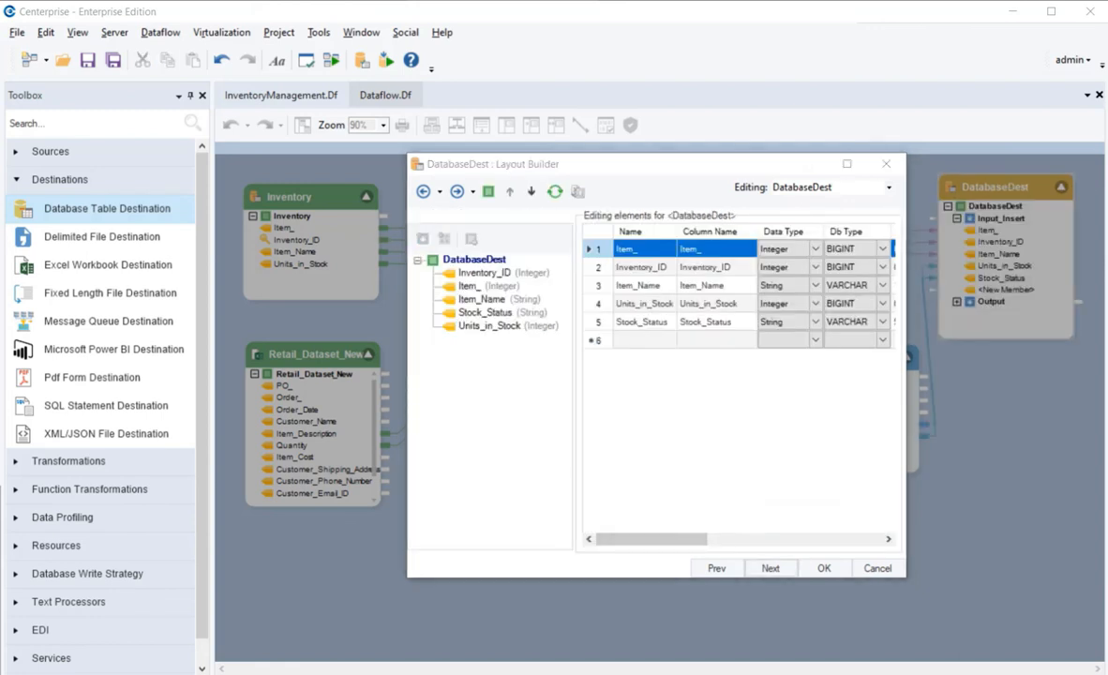
Accept the DatabaseDest layout, leave the config parameters and general options at their defaults, and finish the destination's configuration
left_click(770, 568)
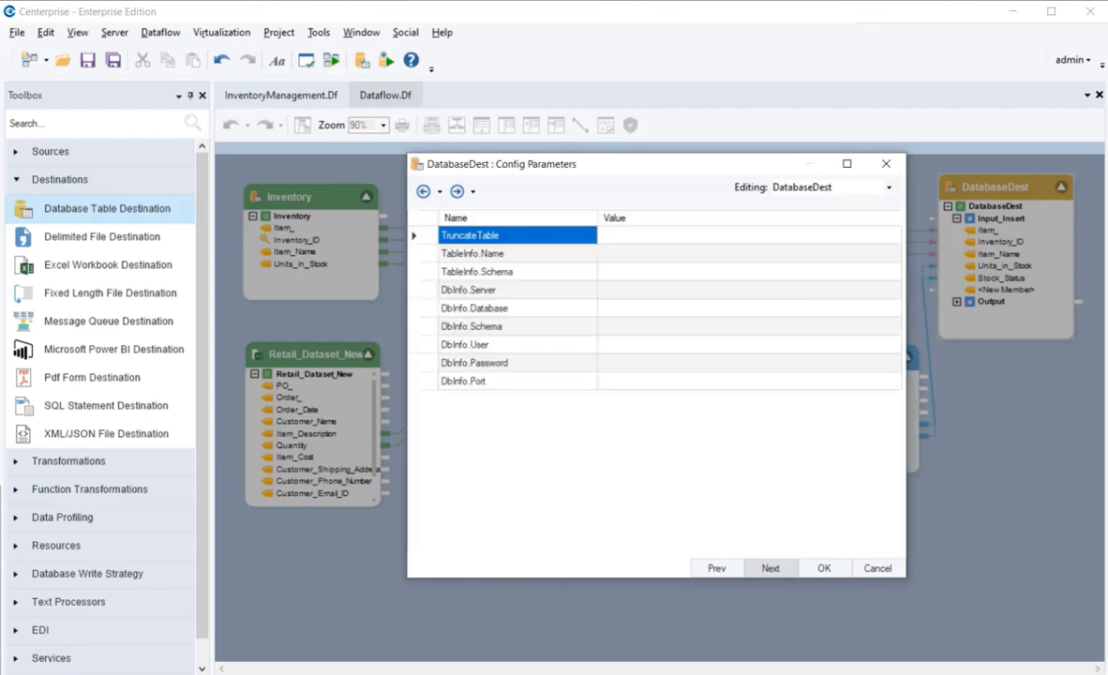
left_click(770, 568)
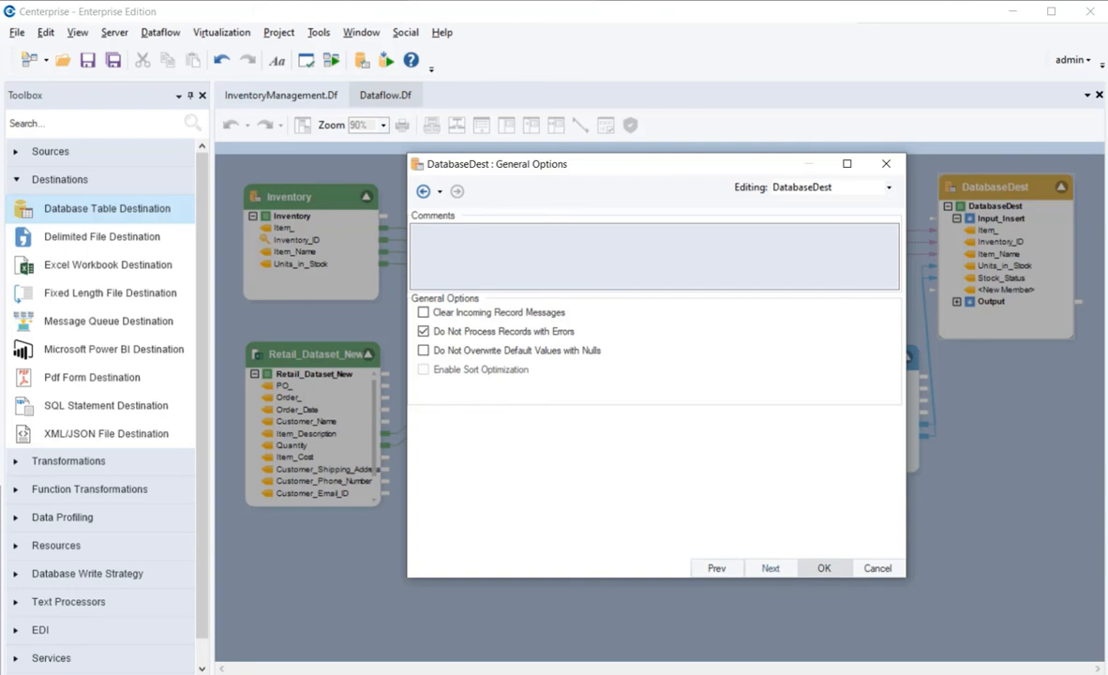
left_click(824, 568)
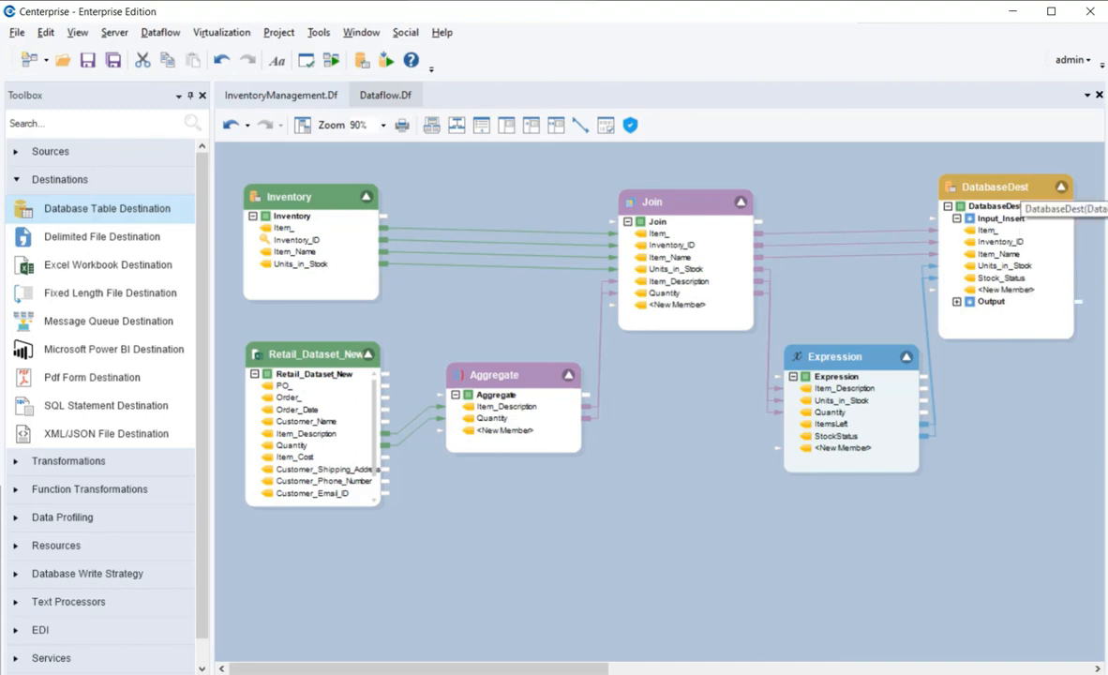
Preview the output of the DatabaseDest object and sort the records by Item_ in descending order
right_click(999, 184)
left_click(1036, 229)
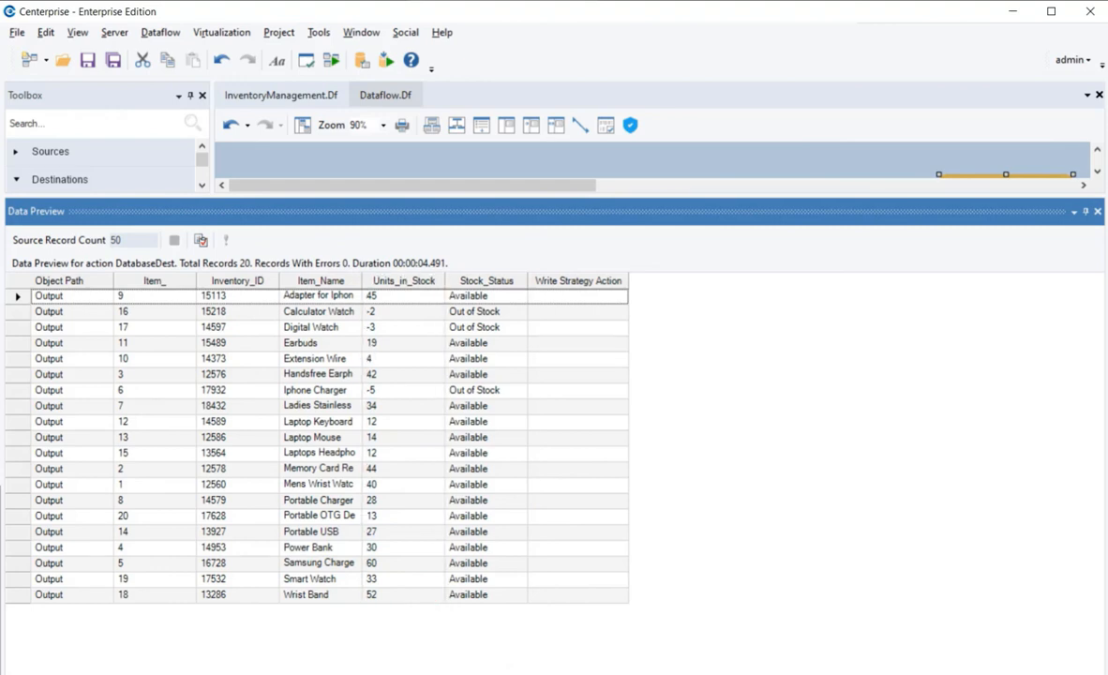
left_click(154, 281)
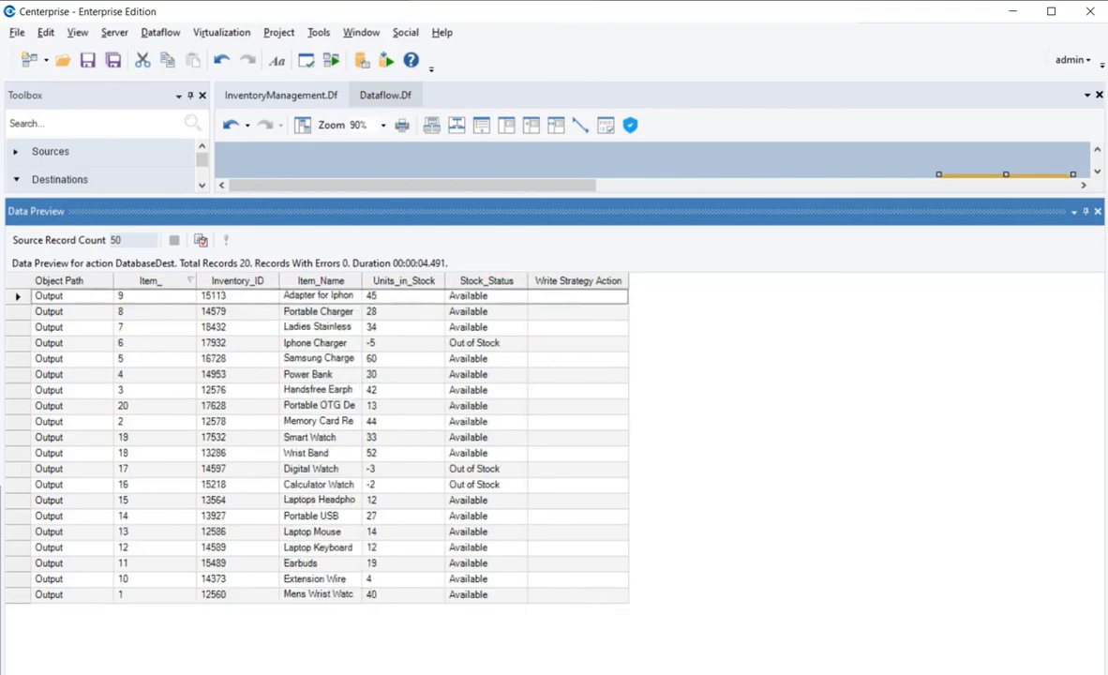